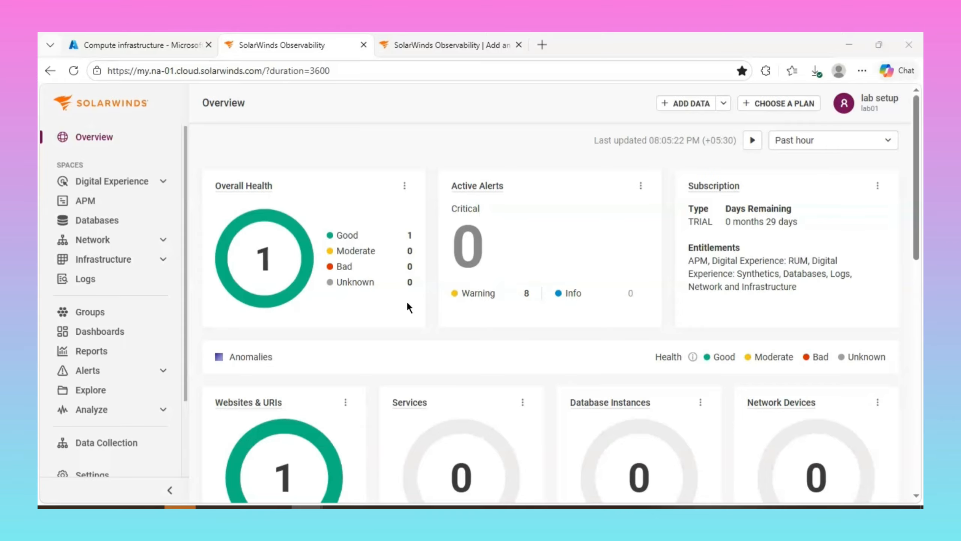
- Examine the Azure CLI and Azure portal integration methods in the SolarWinds Observability documentation
left_click(441, 47)
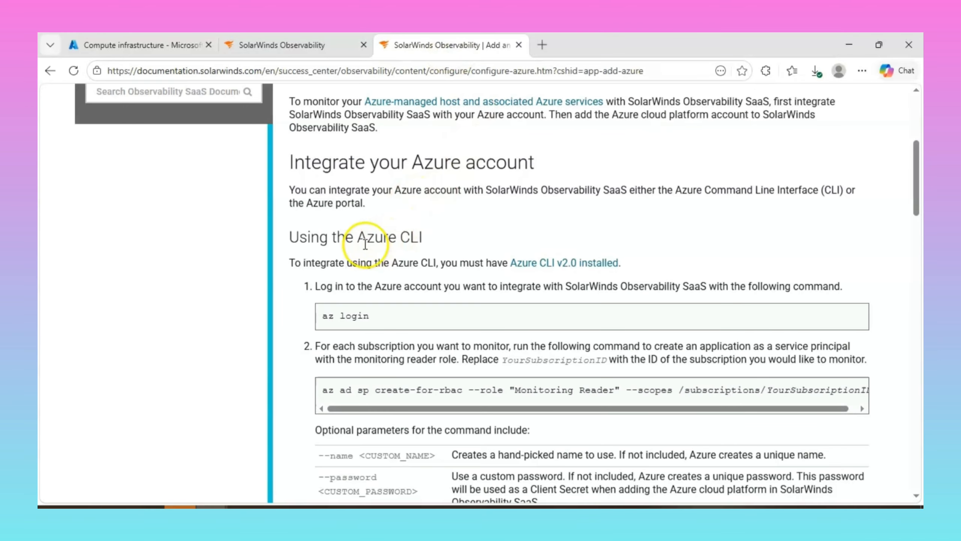
left_click_drag(357, 239, 434, 238)
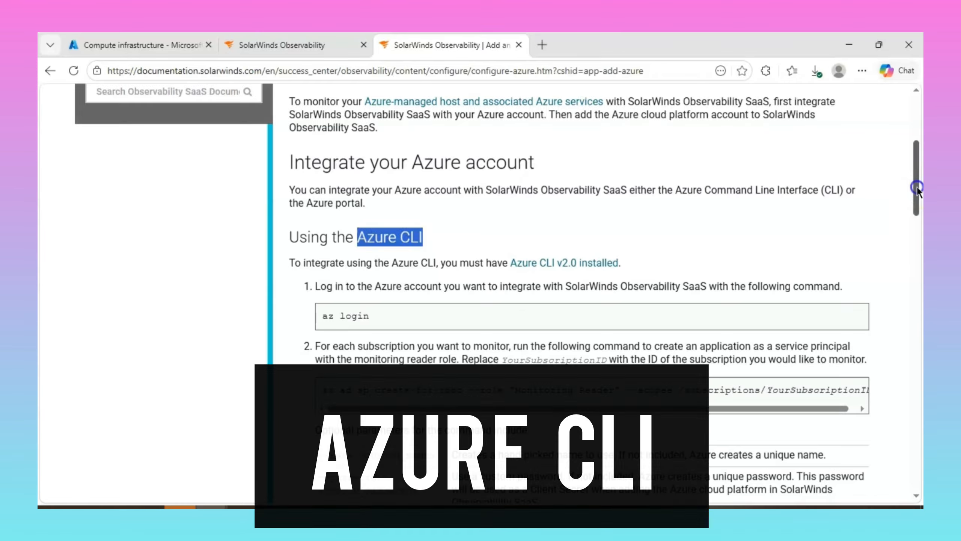
left_click_drag(918, 191, 918, 257)
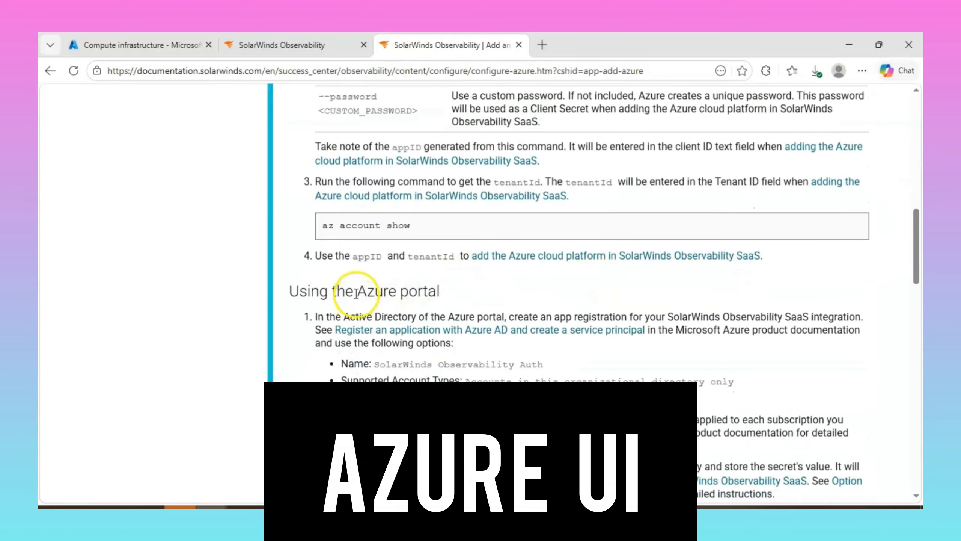
left_click_drag(357, 291, 458, 294)
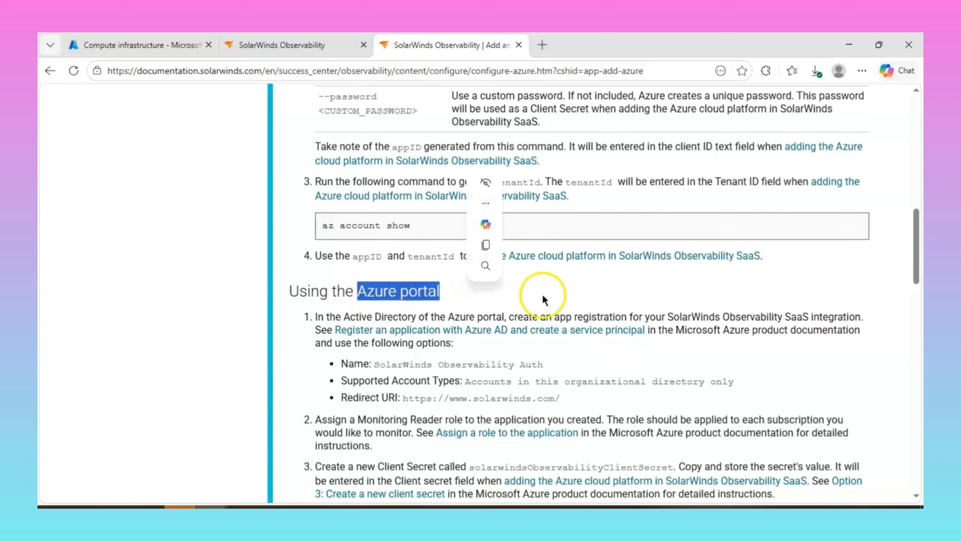
left_click(624, 297)
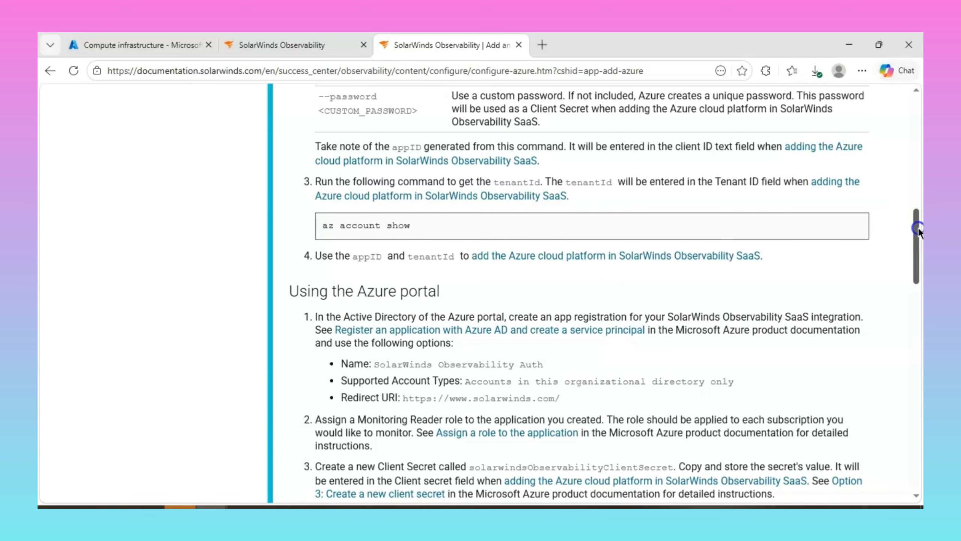
left_click_drag(916, 227, 919, 164)
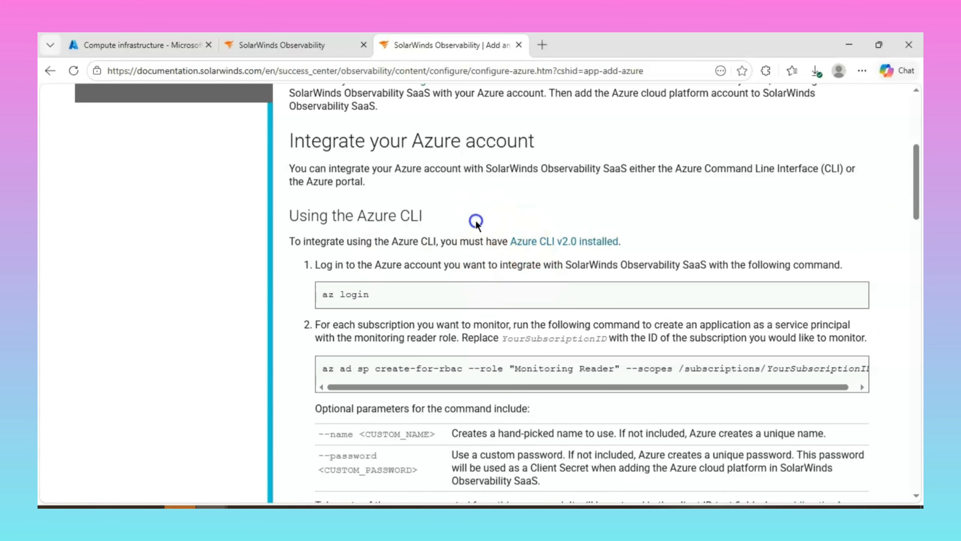
- Read the Azure CLI instructions for logging in and creating a service principal with the monitoring reader role
left_click_drag(474, 219, 386, 294)
left_click(386, 295)
left_click_drag(320, 368, 335, 370)
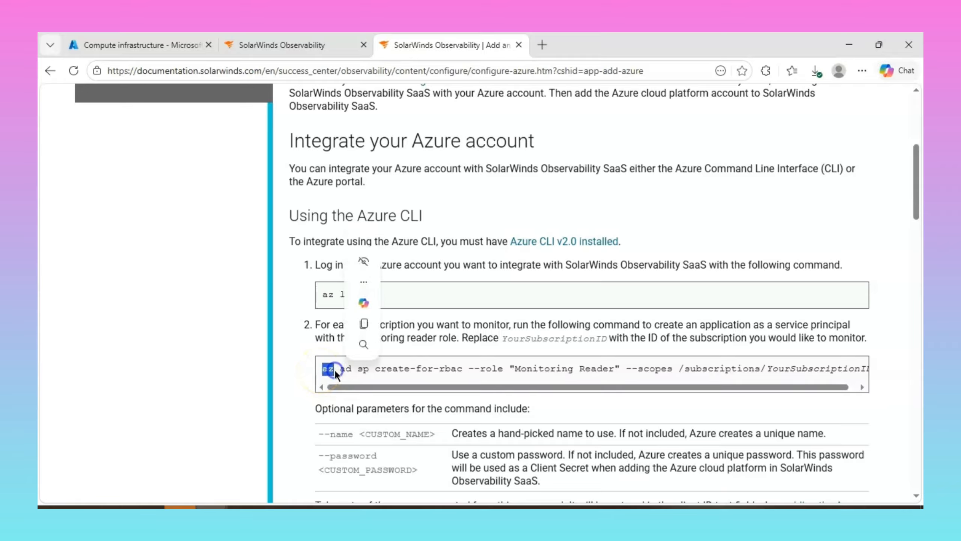
left_click(317, 340)
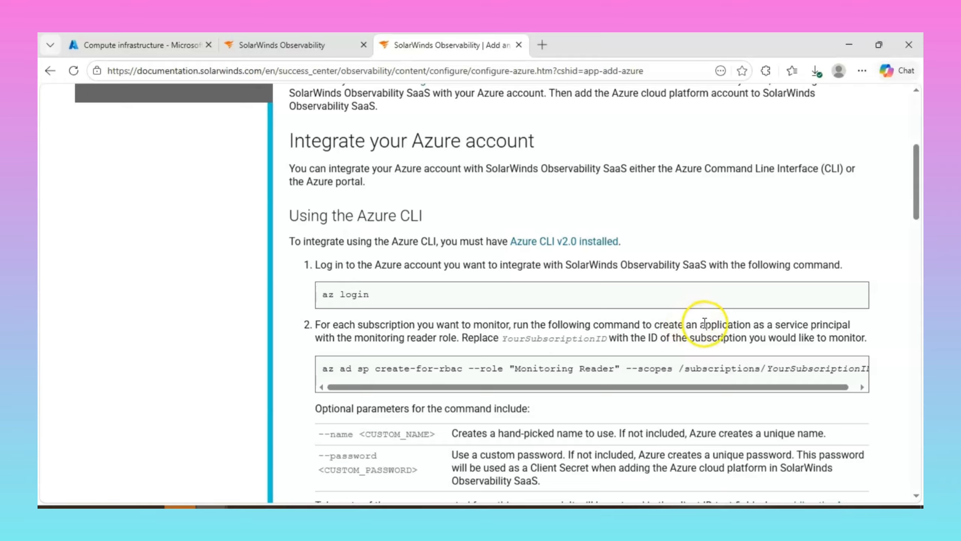
left_click_drag(704, 325, 810, 324)
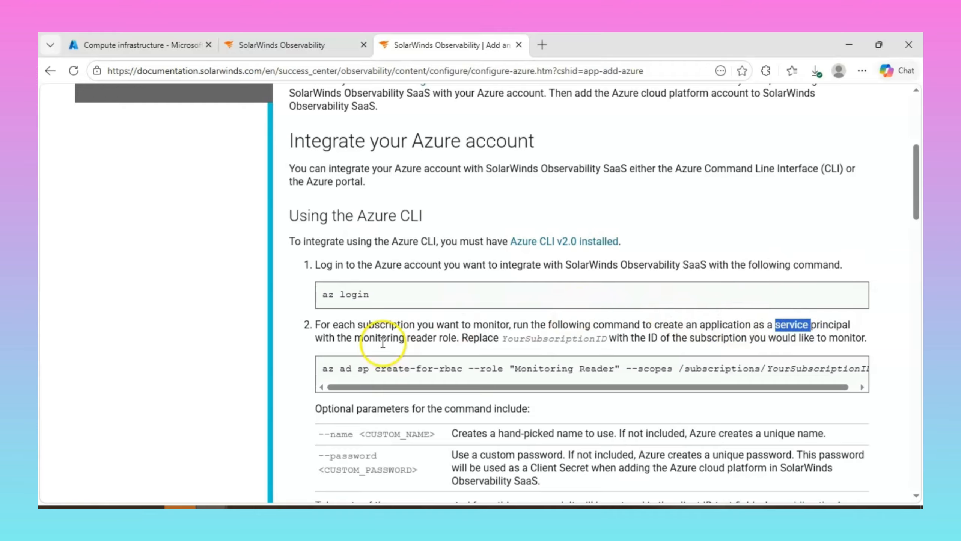
left_click_drag(389, 337, 423, 336)
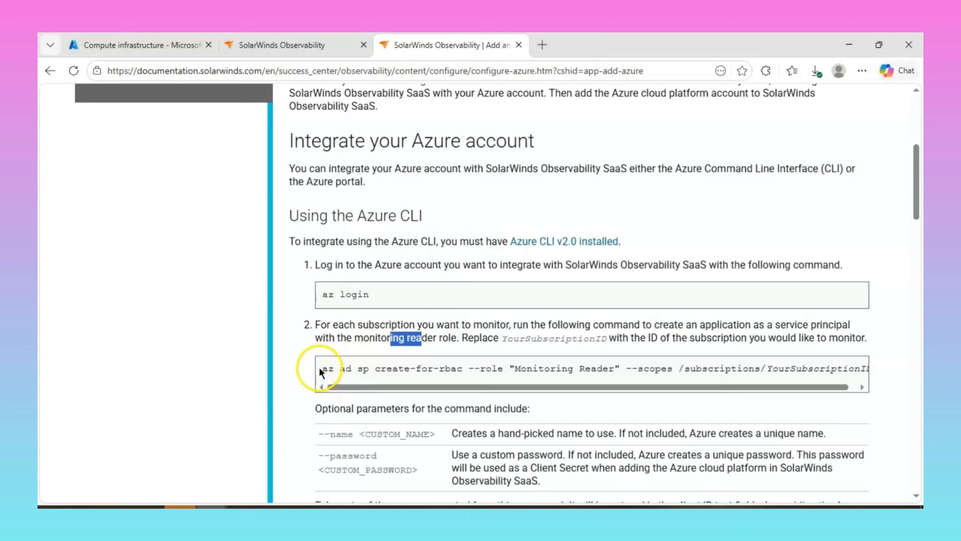
- Copy the documentation's az ad sp create-for-rbac command with the "Monitoring Reader" role into the untitled Notepad file
left_click_drag(318, 366, 868, 368)
key("ctrl+c")
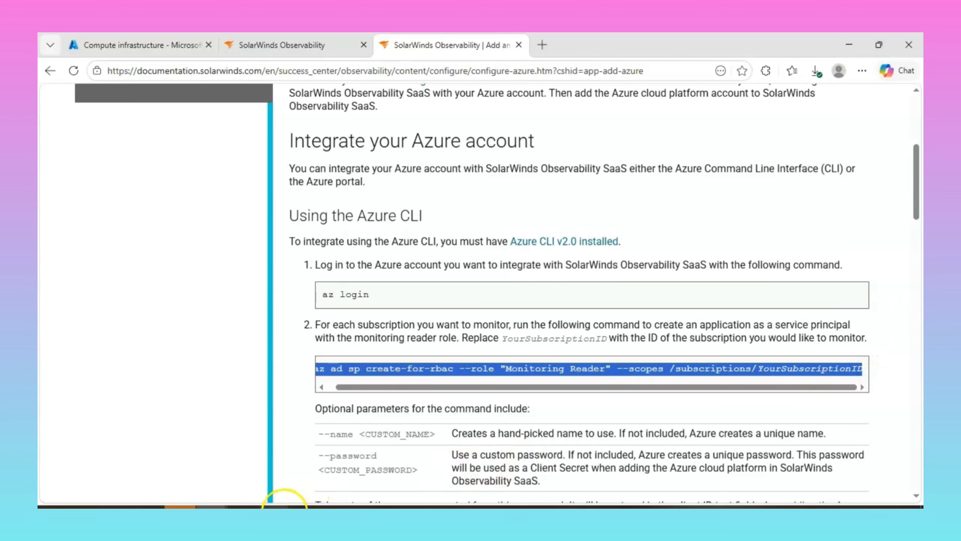
left_click(285, 506)
key("ctrl+v")
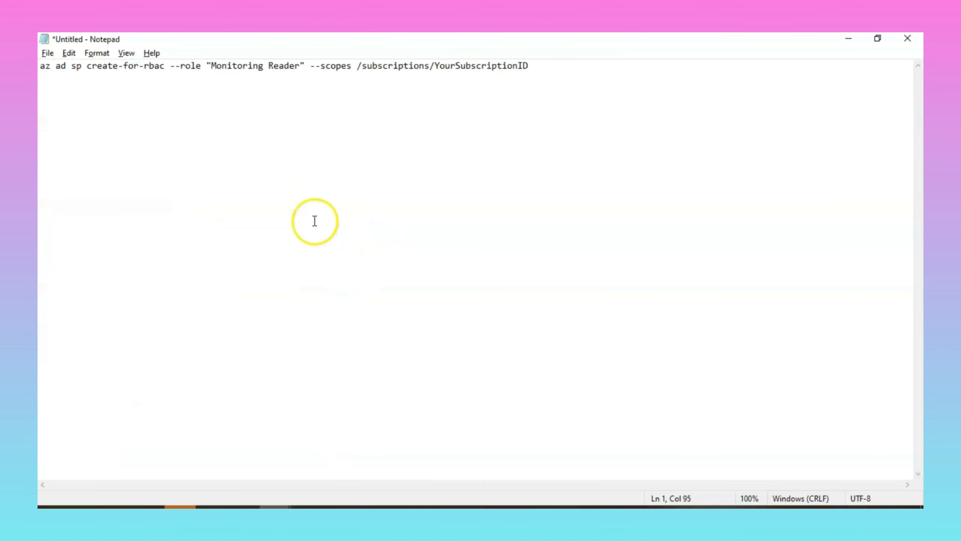
- Find Subscriptions in the Azure portal by searching for "sub" and copy the subscription ID of Azure subscription 1
left_click_drag(439, 66, 529, 65)
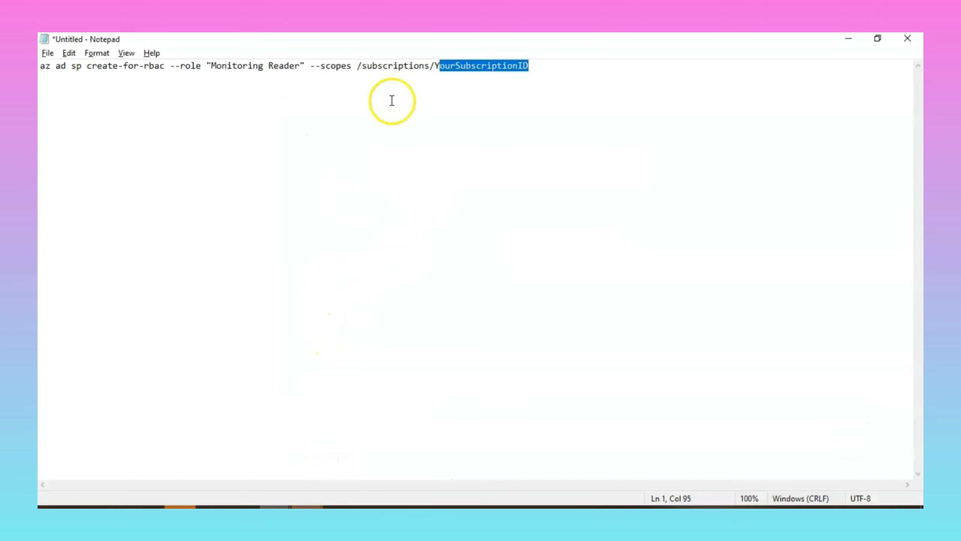
mouse_move(209, 506)
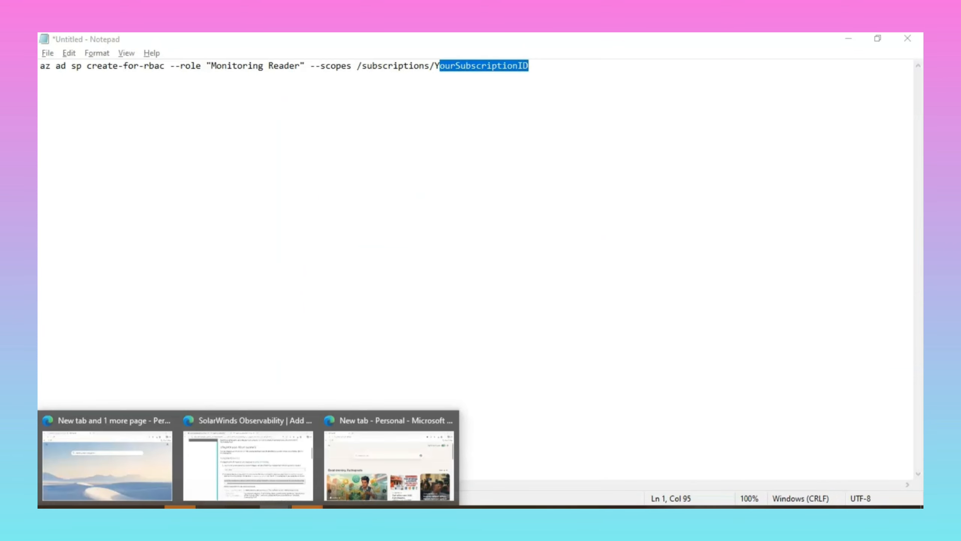
left_click(233, 455)
left_click(136, 44)
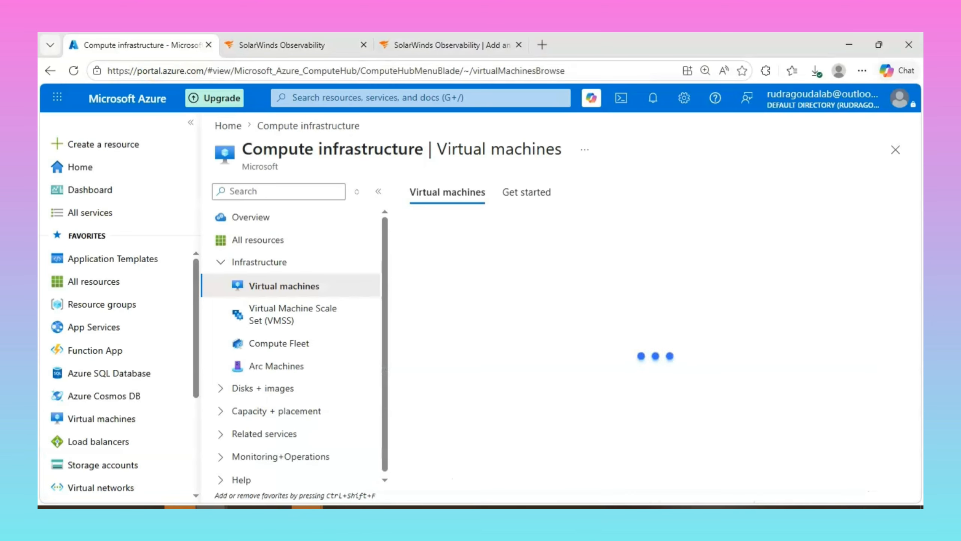
left_click(344, 97)
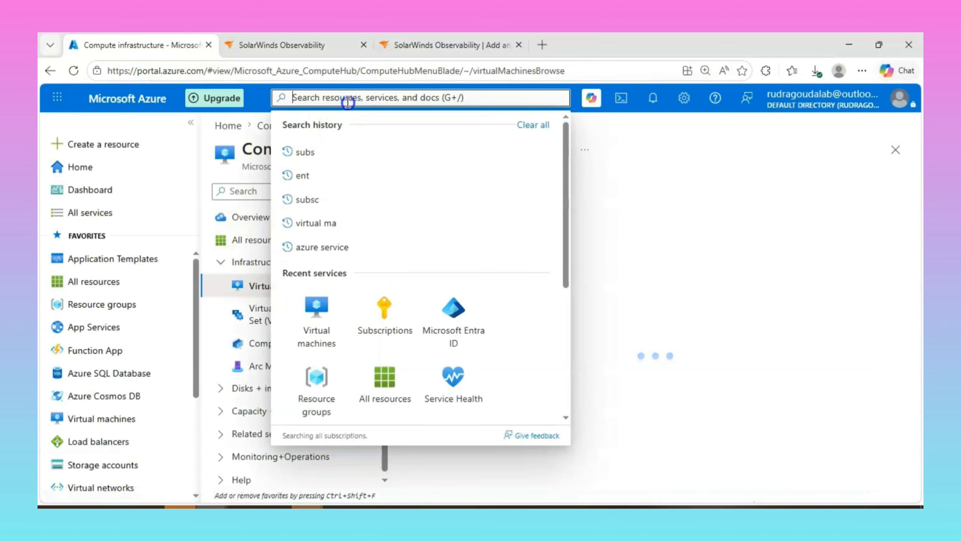
type("sub")
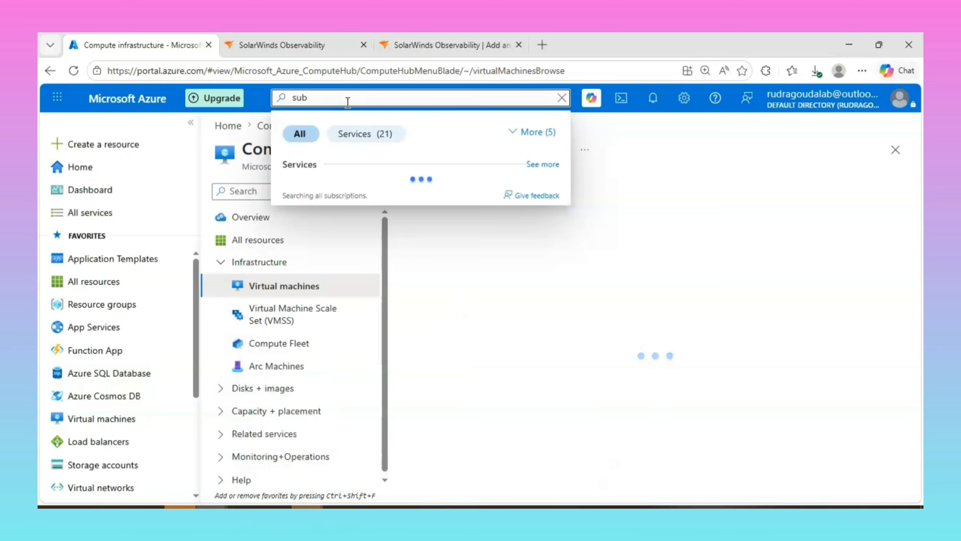
left_click(320, 191)
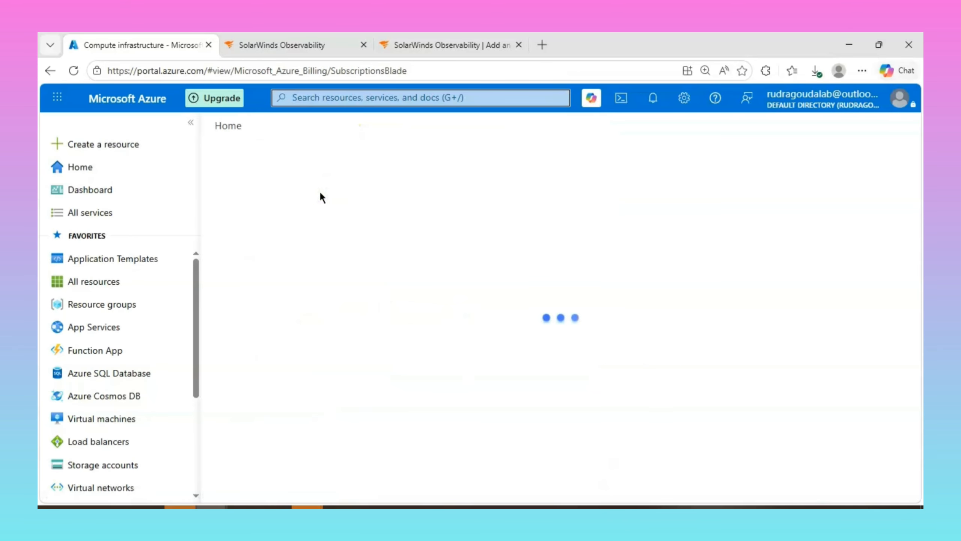
left_click_drag(560, 344, 378, 349)
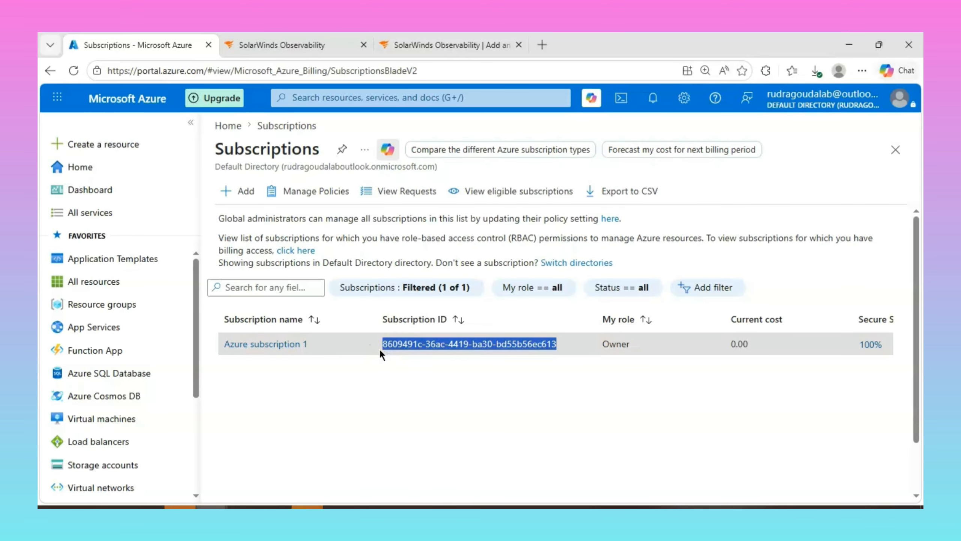
- Replace the YourSubscriptionID placeholder in the Notepad command with the copied subscription ID, keeping the command on one line
left_click(268, 507)
left_click(315, 478)
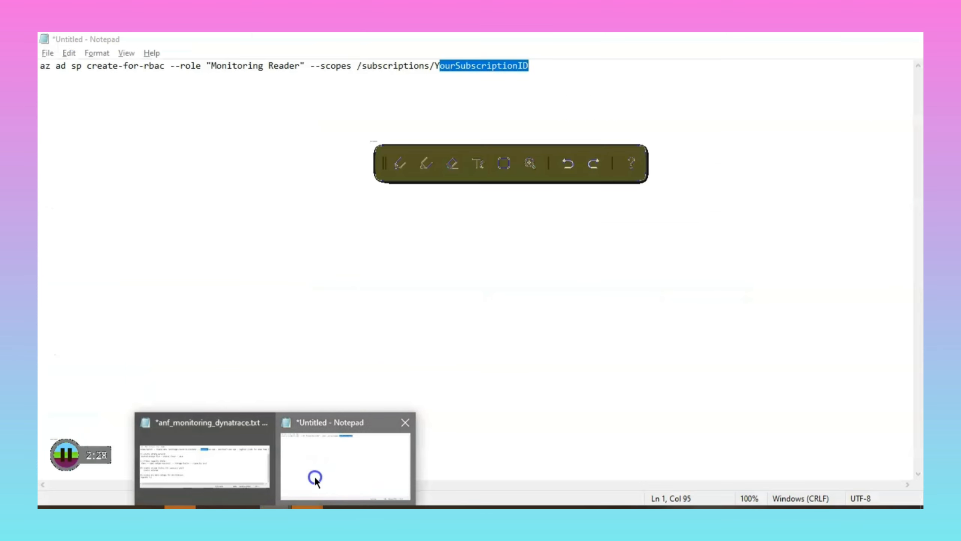
key("ctrl+v")
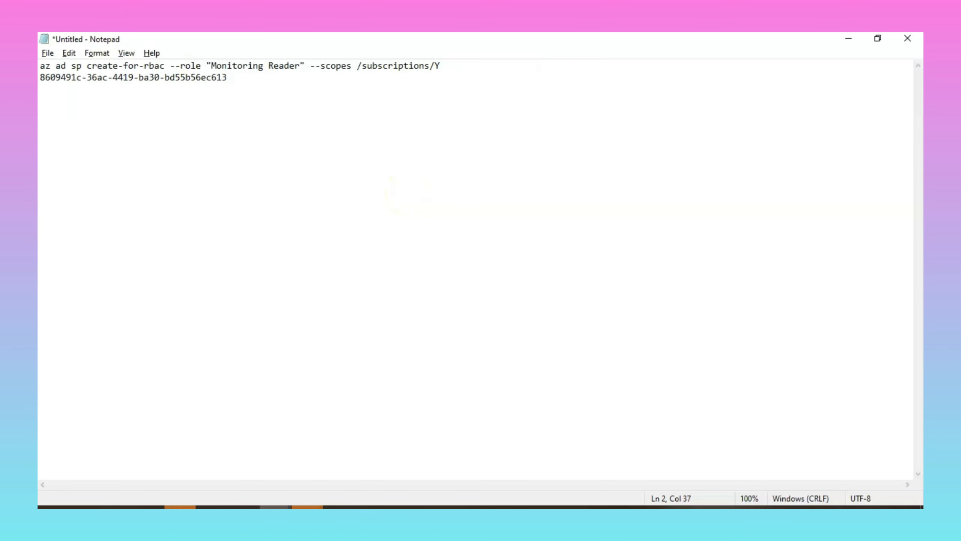
key("ctrl+z")
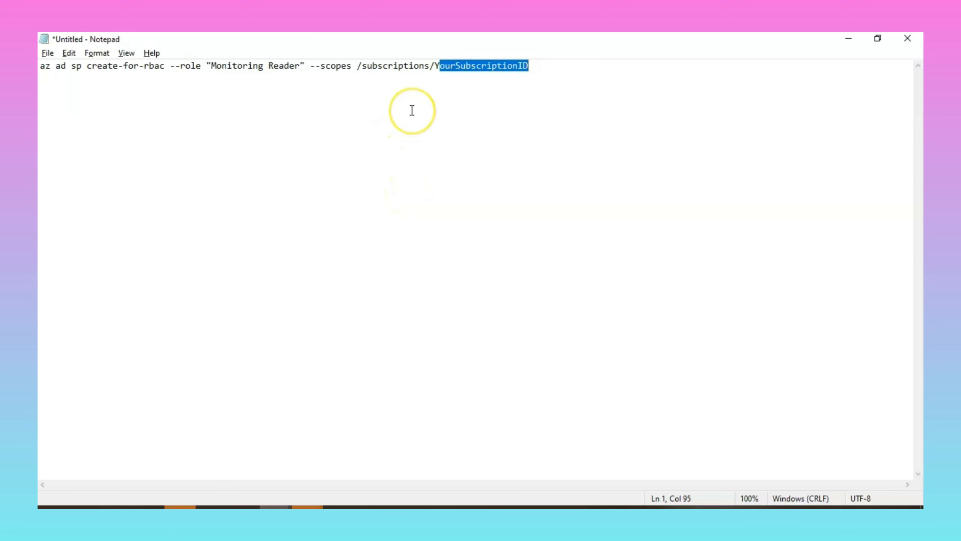
key("Delete")
key("ctrl+v")
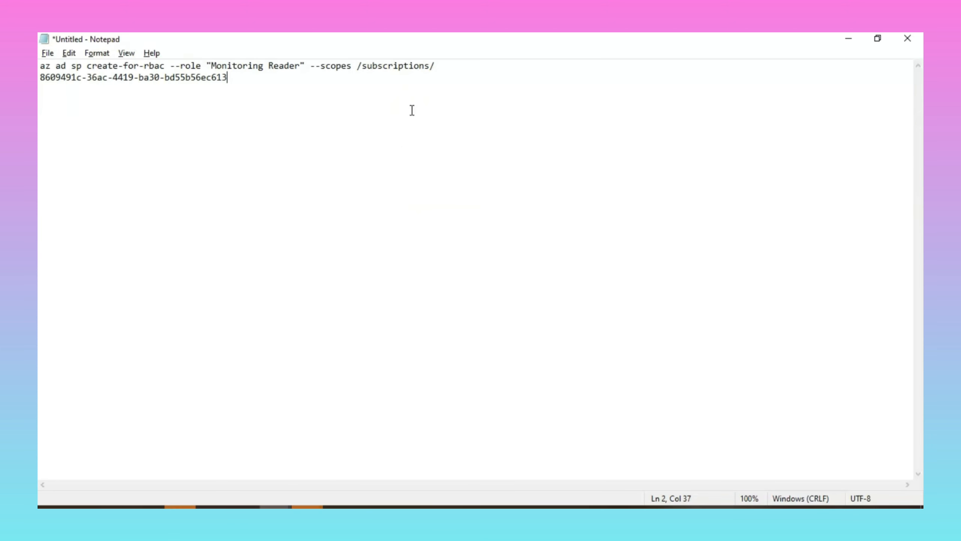
left_click(41, 78)
key("BackSpace")
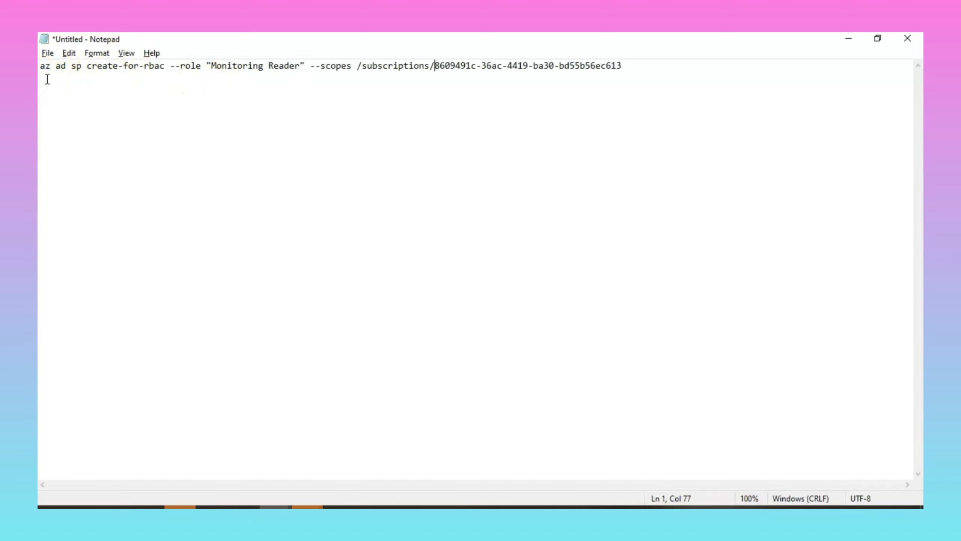
- Copy the completed command from Notepad and reconnect Cloud Shell in the Azure portal
key("ctrl+a")
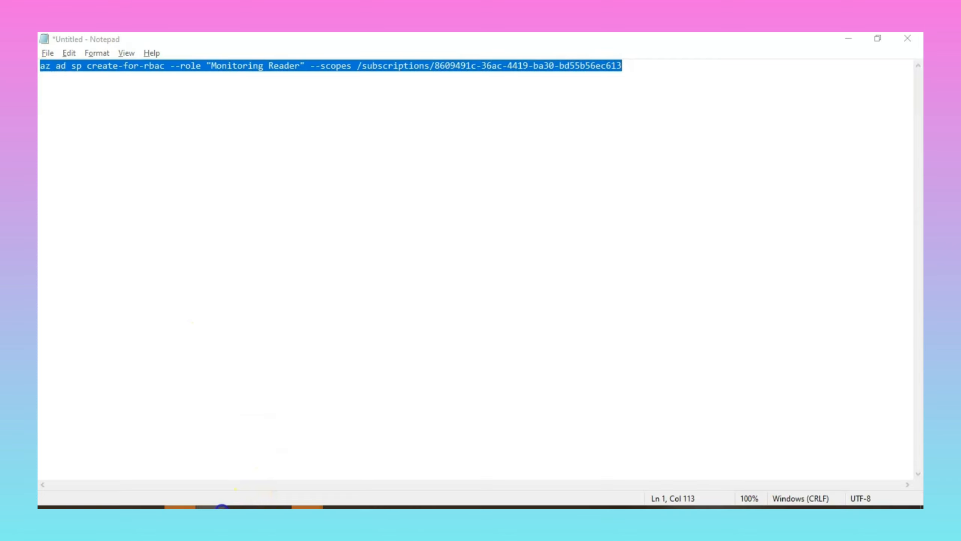
mouse_move(223, 505)
left_click(216, 471)
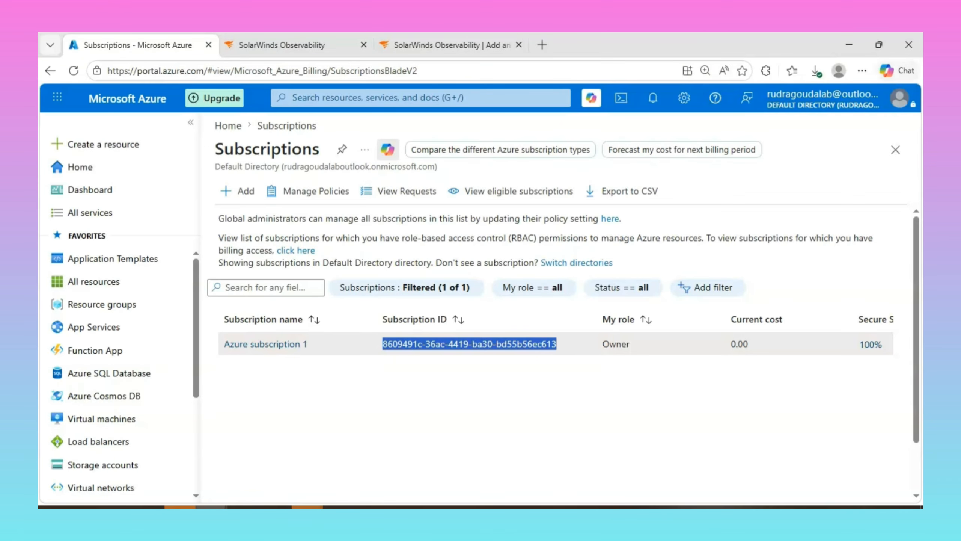
left_click(621, 99)
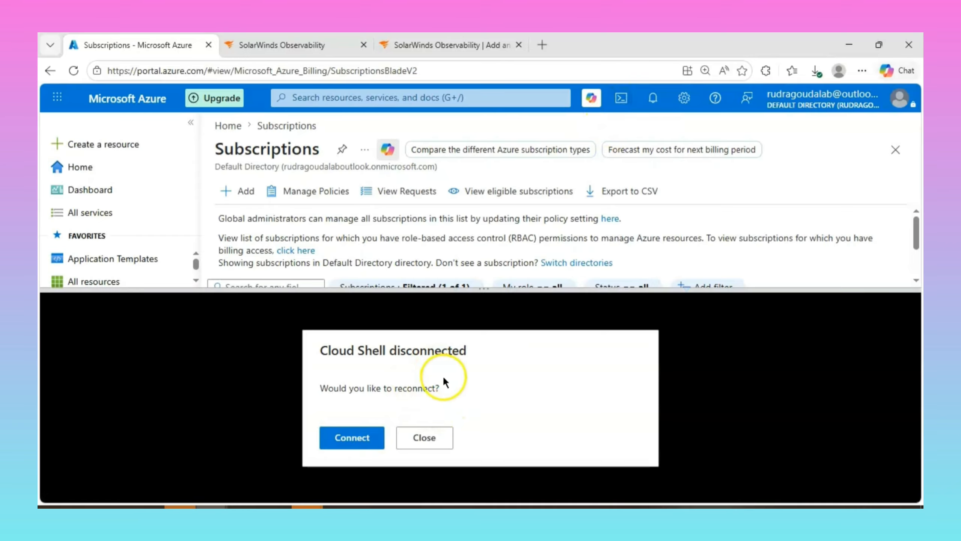
left_click(352, 437)
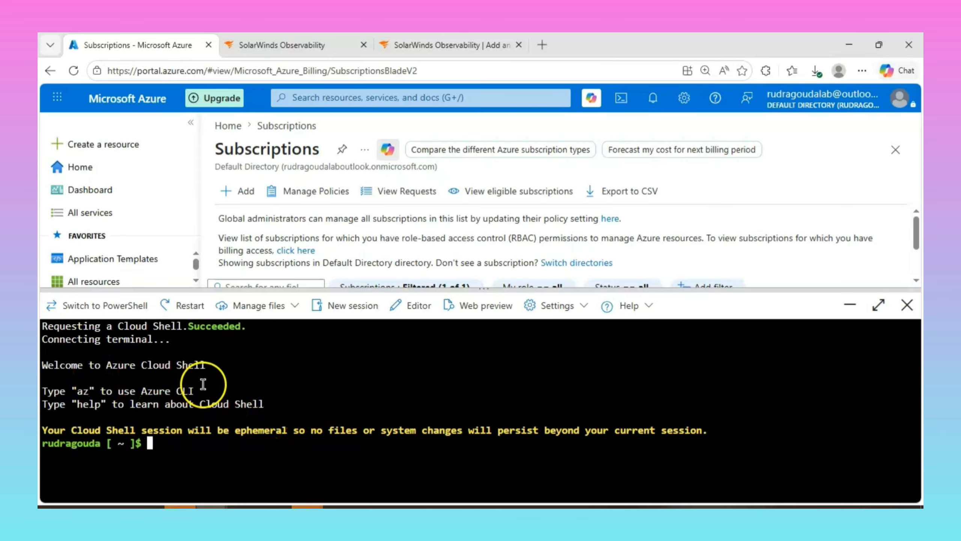
- Run the copied az ad sp create-for-rbac command in Cloud Shell to create the Monitoring Reader service principal
left_click(205, 446)
right_click(205, 446)
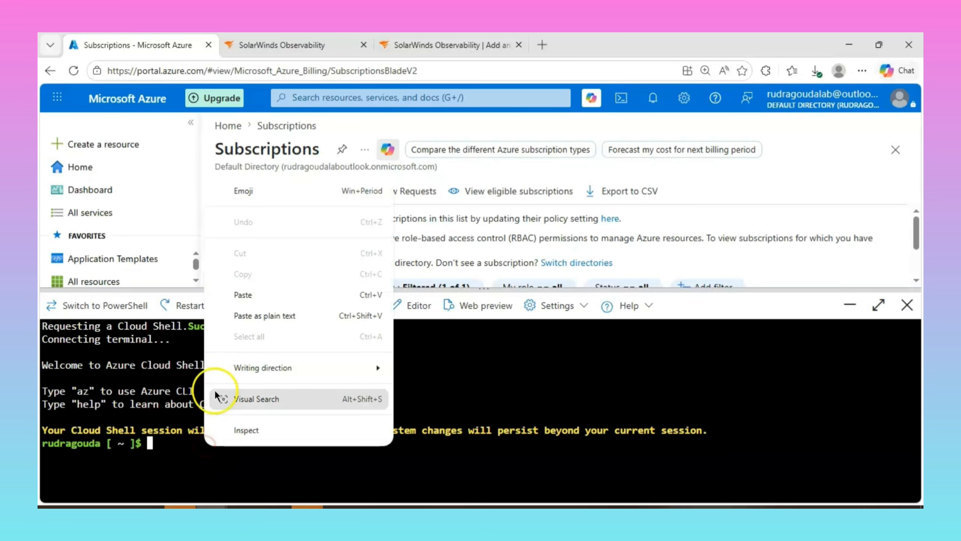
left_click(257, 295)
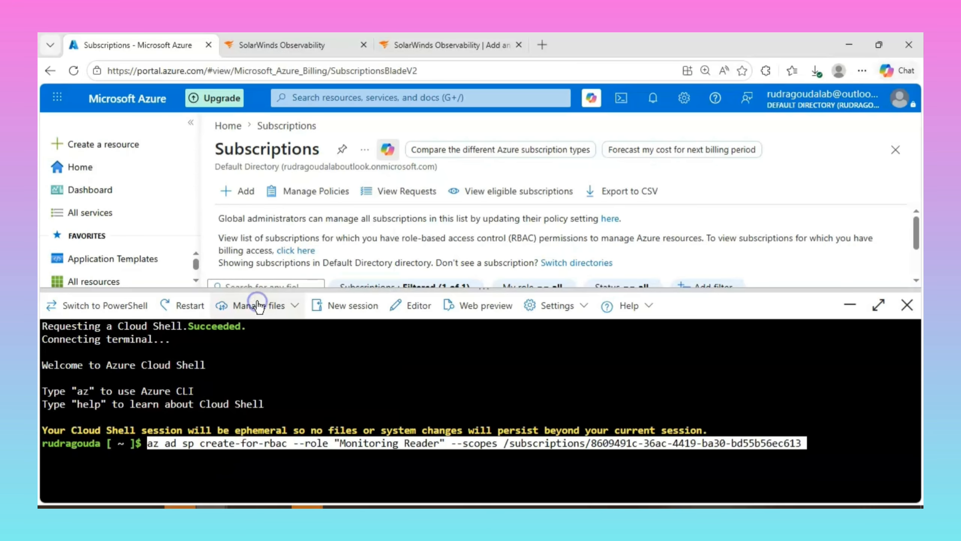
key("Return")
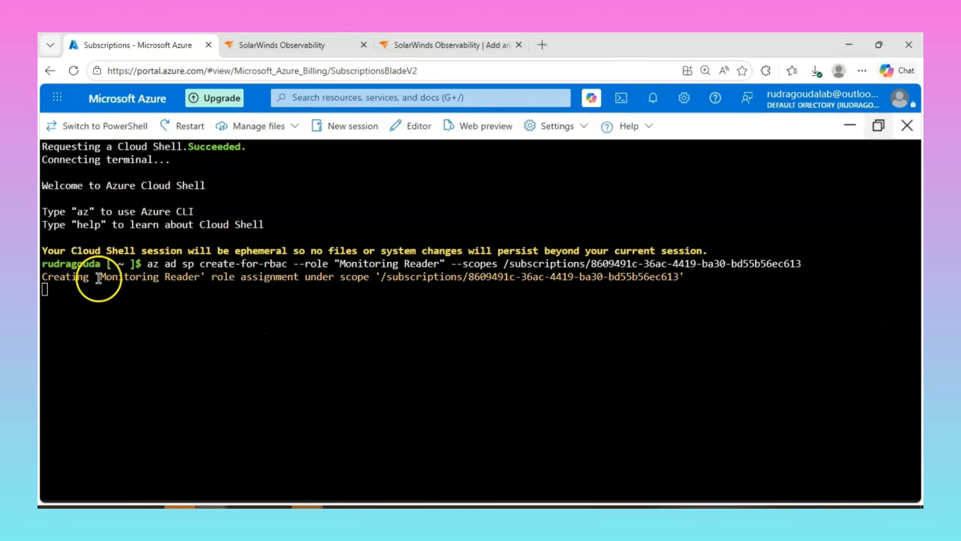
left_click(103, 275)
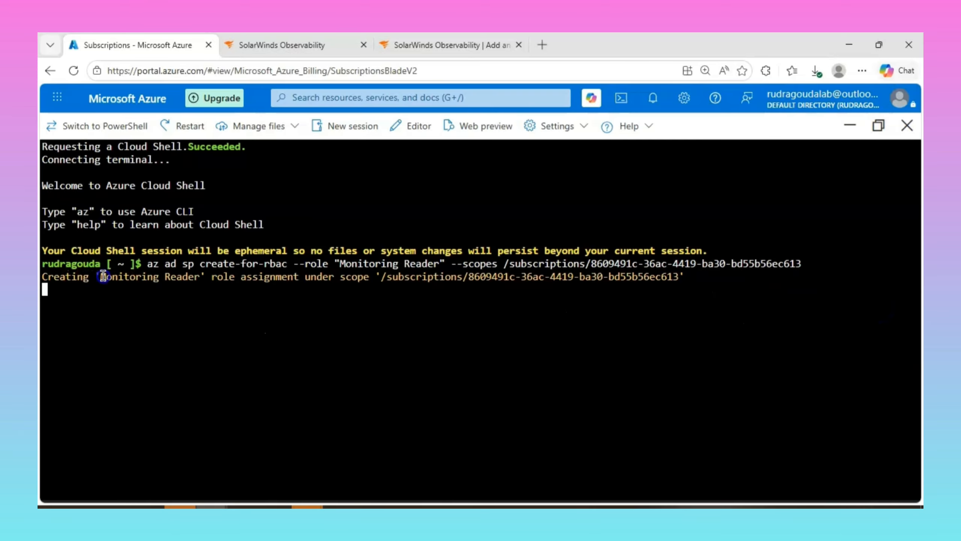
left_click_drag(103, 276, 191, 277)
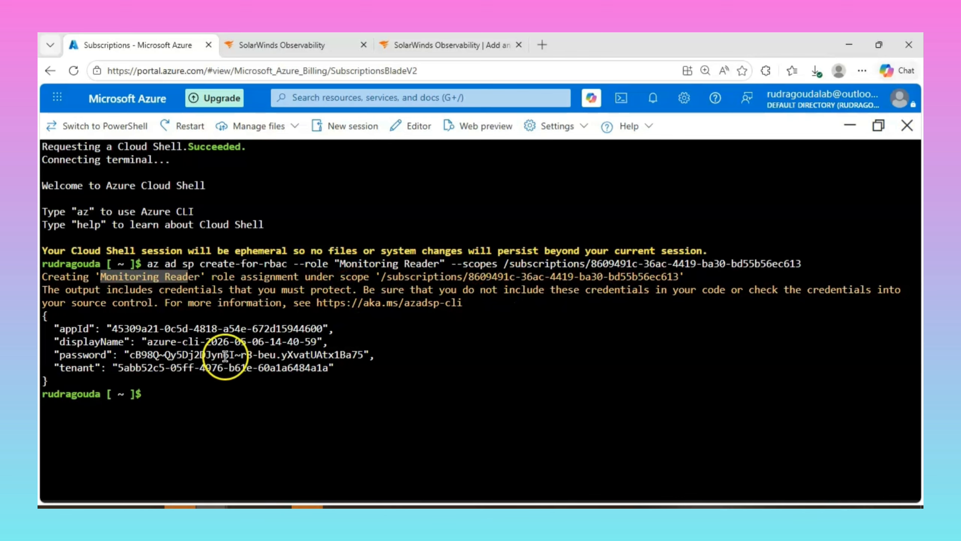
left_click(114, 328)
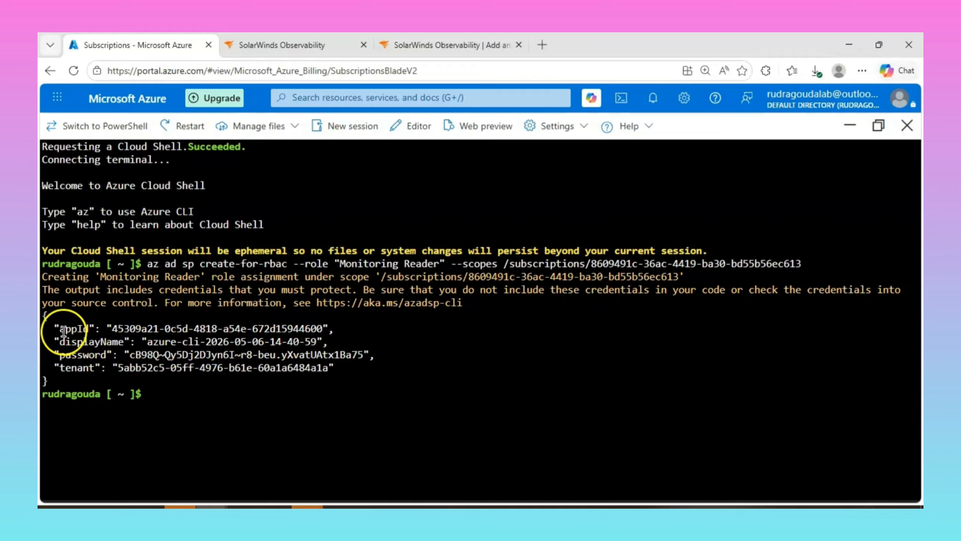
- Copy the service principal output with its appId, displayName, password and tenant from Cloud Shell into the untitled Notepad file below the command
left_click_drag(56, 327, 320, 380)
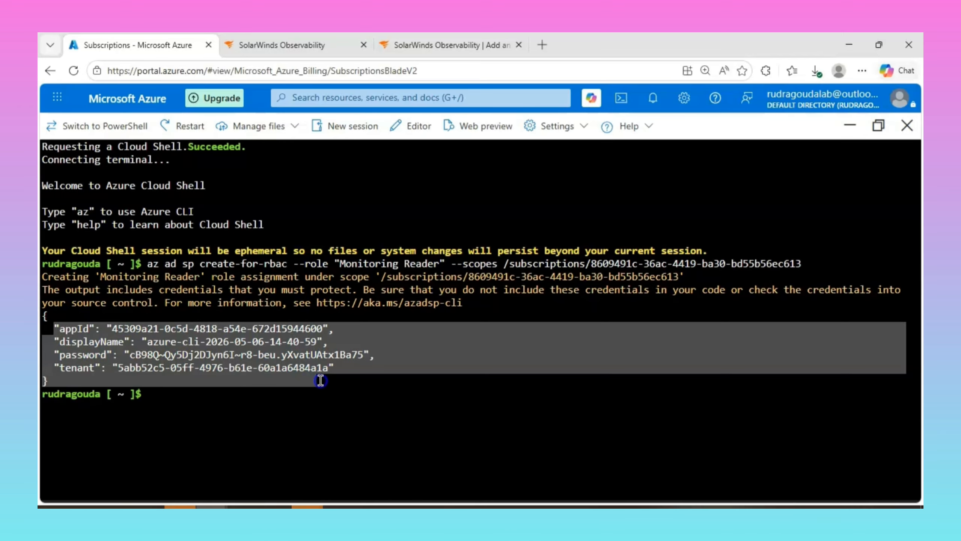
key("ctrl+c")
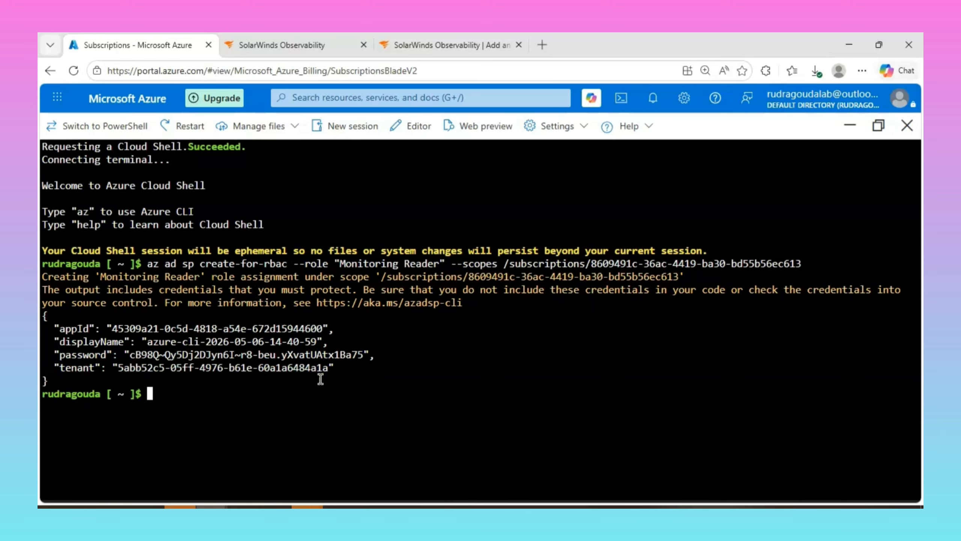
mouse_move(301, 489)
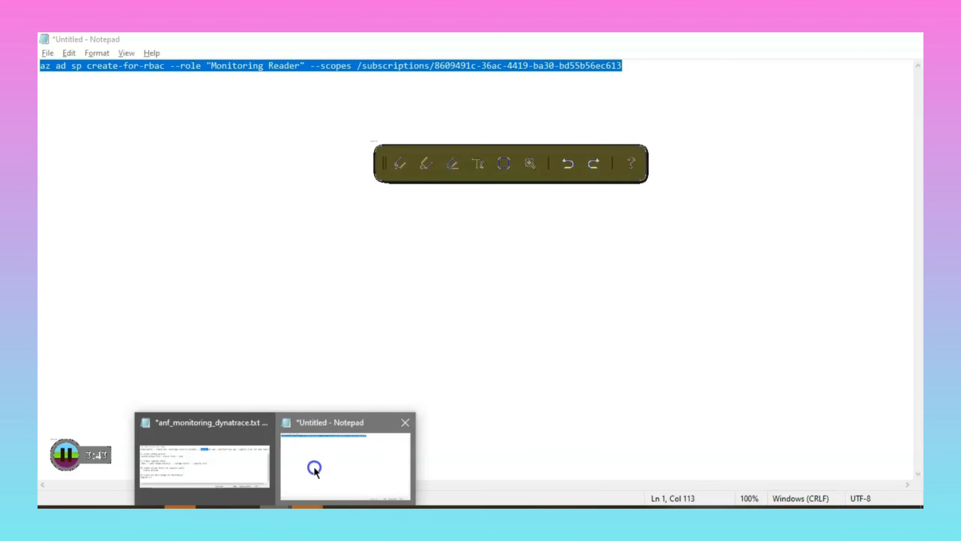
left_click(316, 465)
left_click(641, 79)
key("Return")
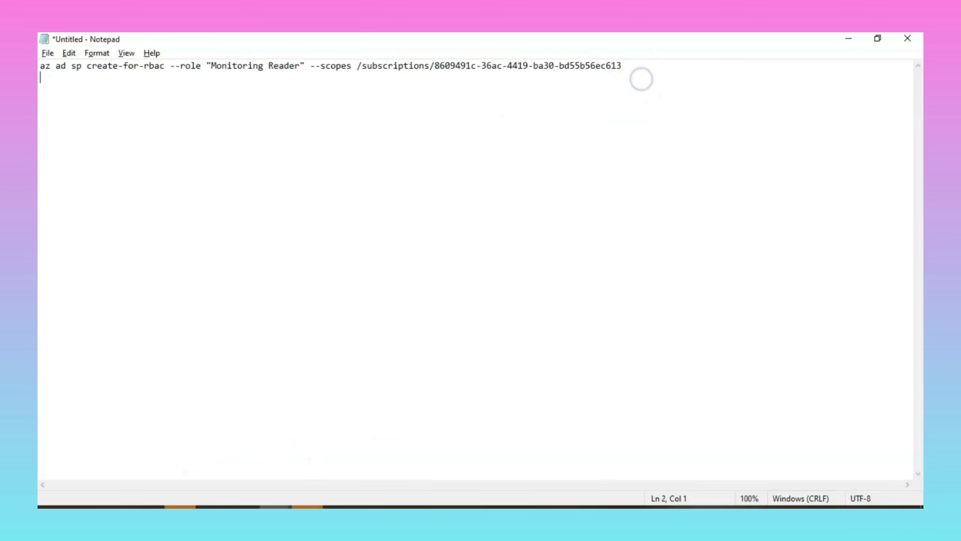
key("ctrl+v")
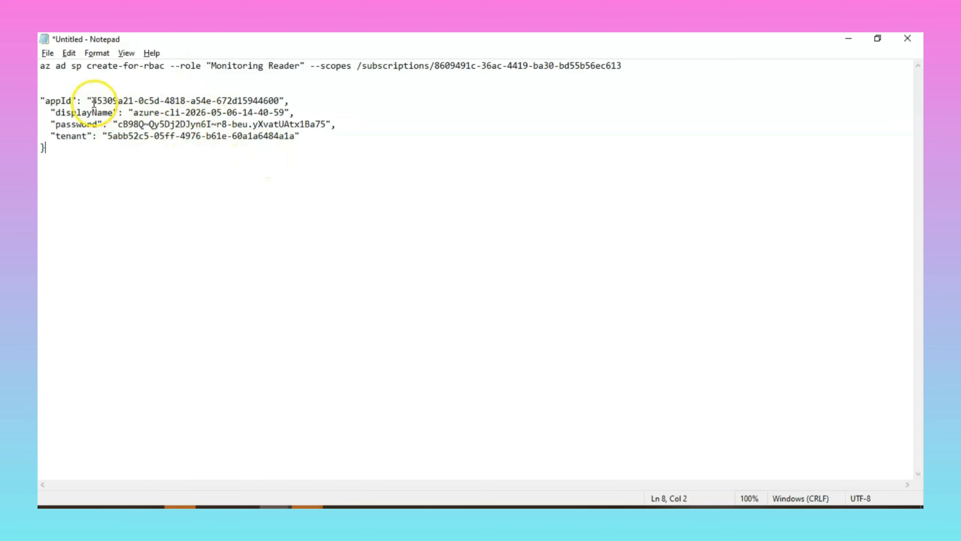
left_click_drag(94, 102, 271, 103)
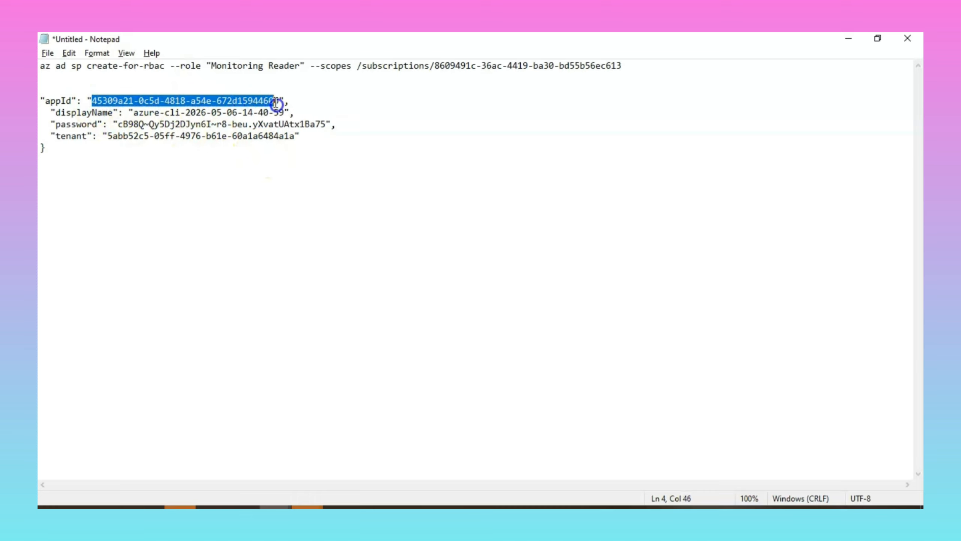
- Return to the browser and review the SolarWinds documentation on how the appID and tenantId are used
mouse_move(213, 506)
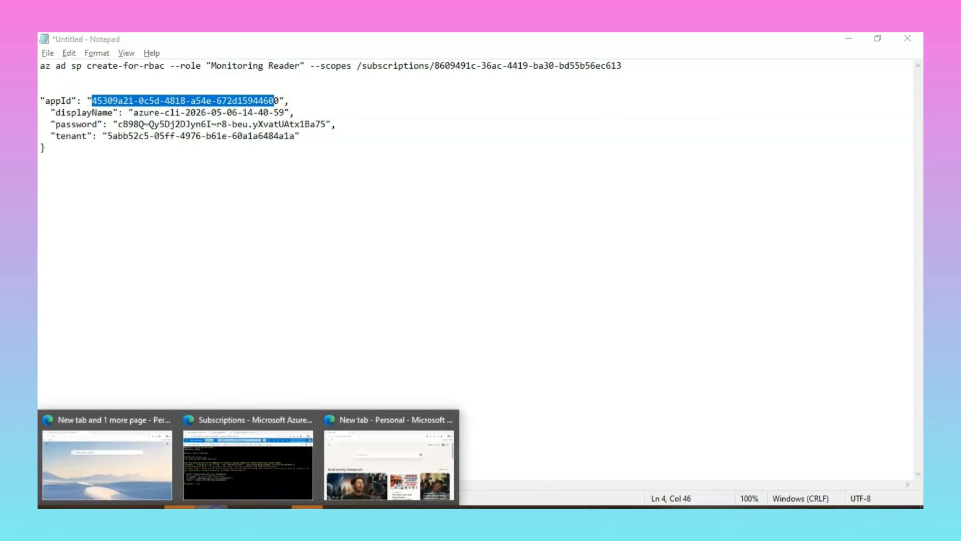
left_click(259, 474)
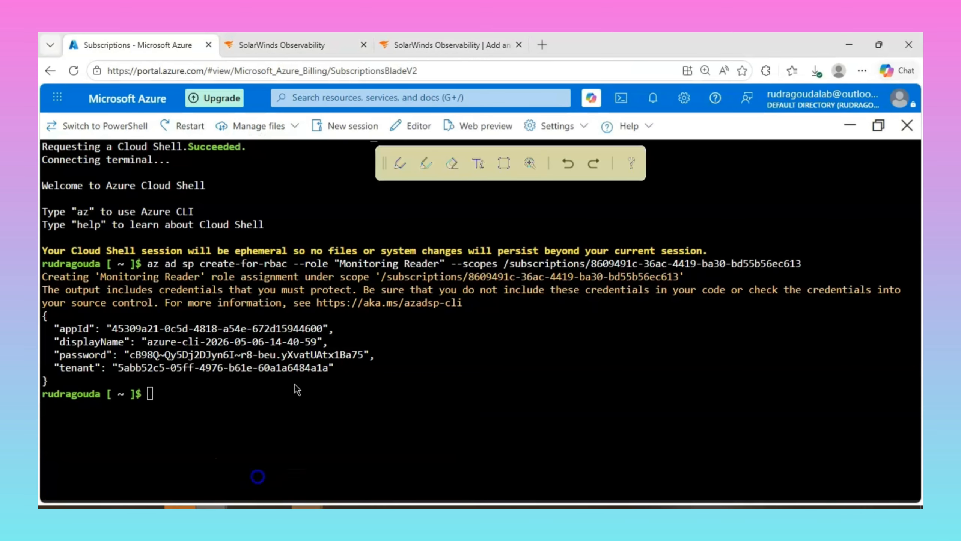
left_click(446, 54)
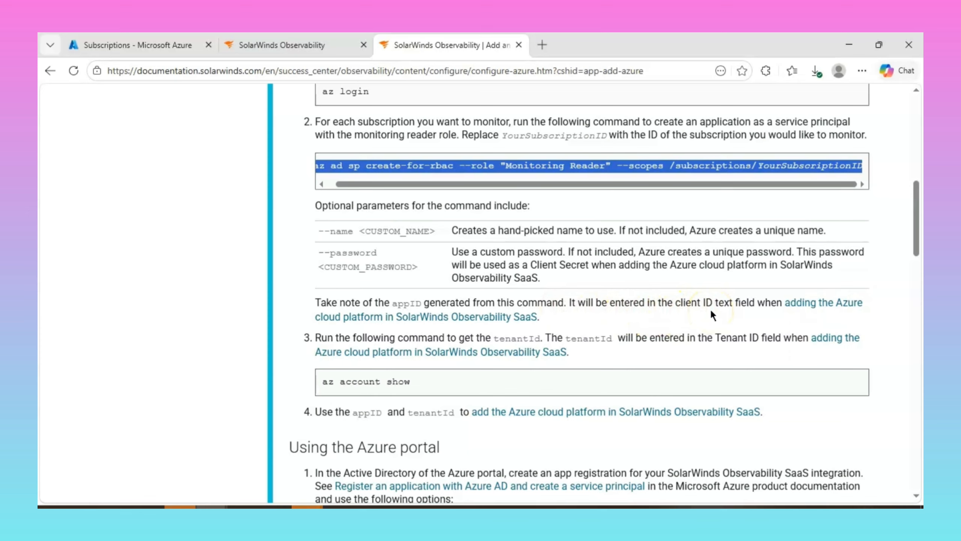
- Try to run az account show from the documentation in Cloud Shell, pasting the clipboard's service principal output including the password
left_click_drag(413, 380, 321, 383)
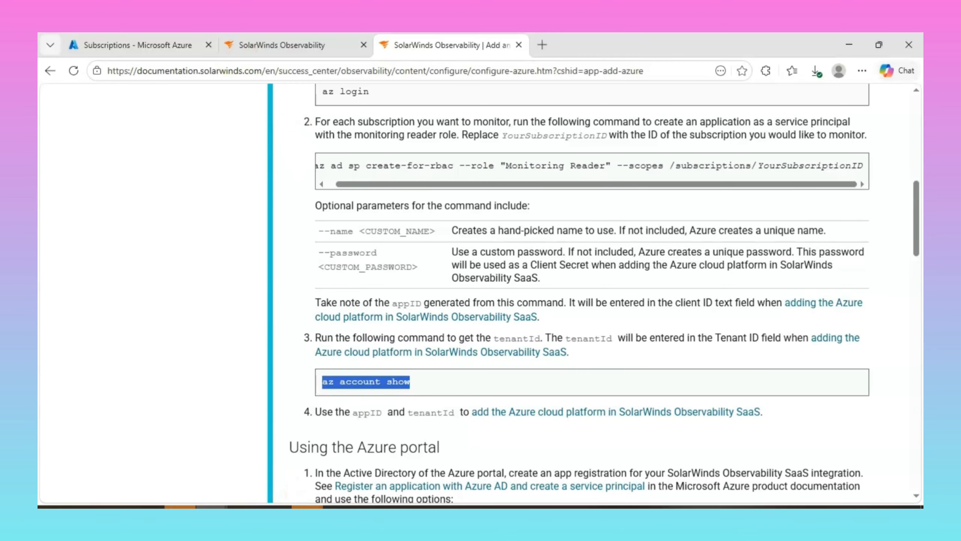
left_click(167, 36)
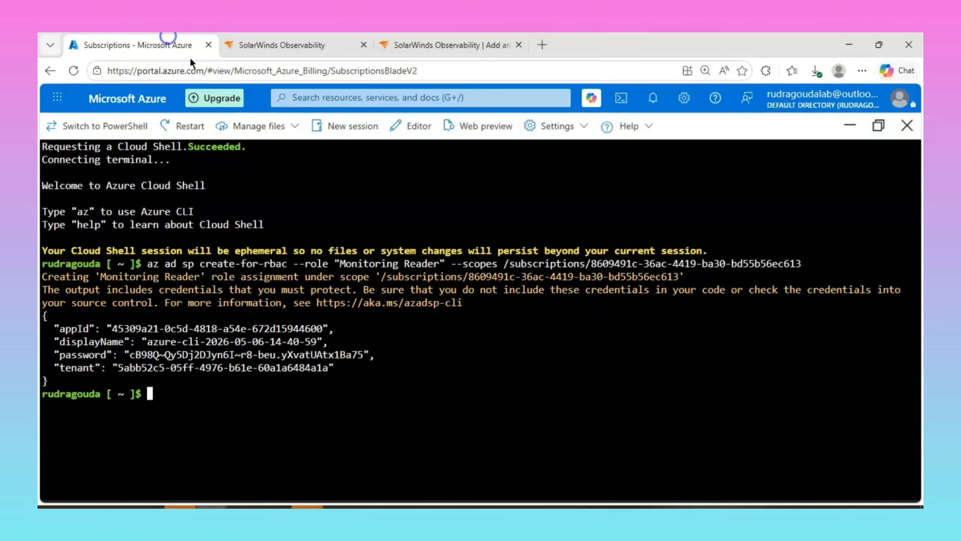
right_click(278, 396)
left_click(326, 244)
key("Return")
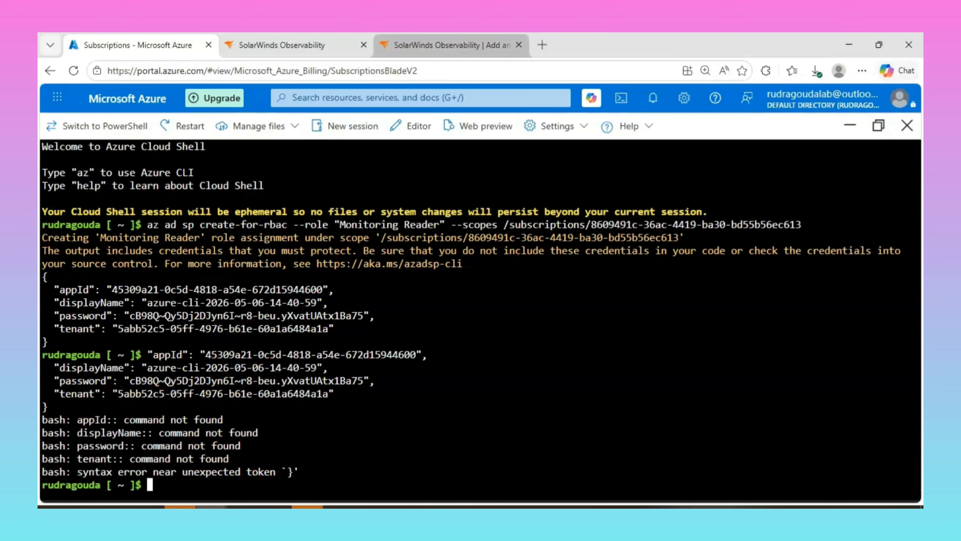
- Copy the az account show command from the SolarWinds documentation and run it in Azure Cloud Shell
left_click(446, 45)
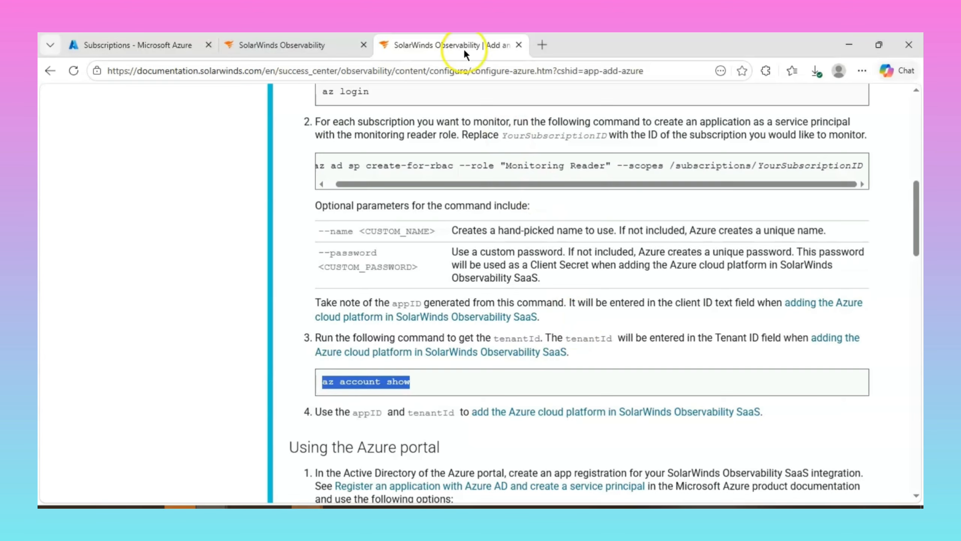
right_click(394, 382)
left_click(431, 156)
left_click(145, 45)
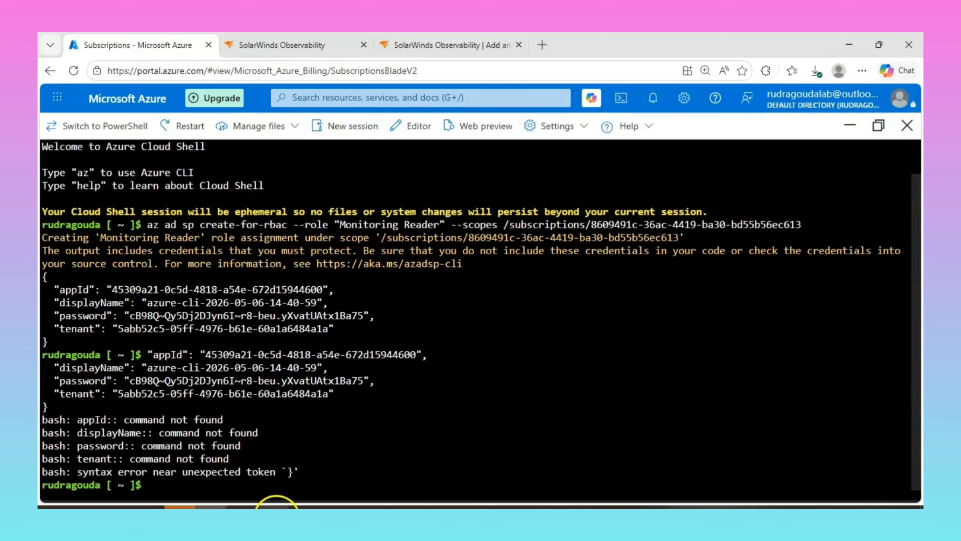
right_click(293, 480)
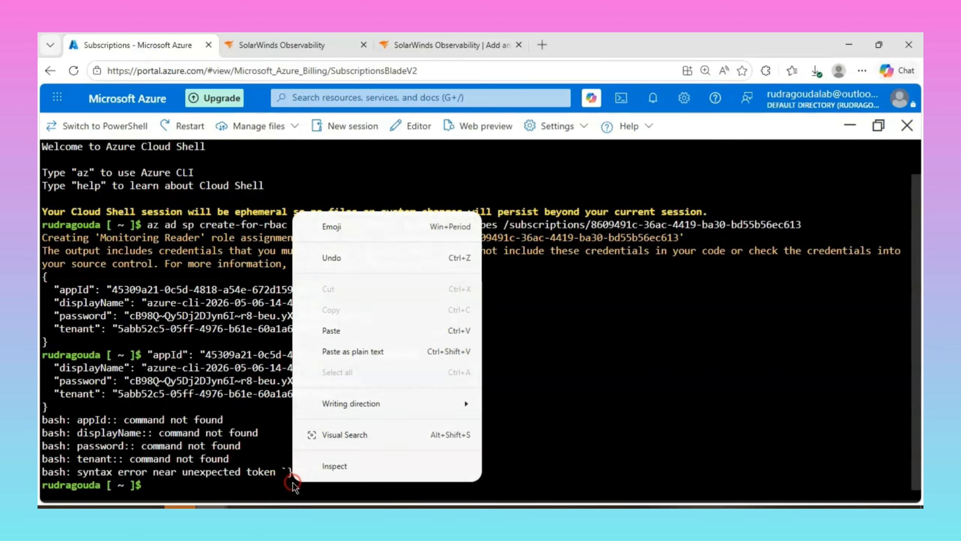
left_click(335, 331)
key("Return")
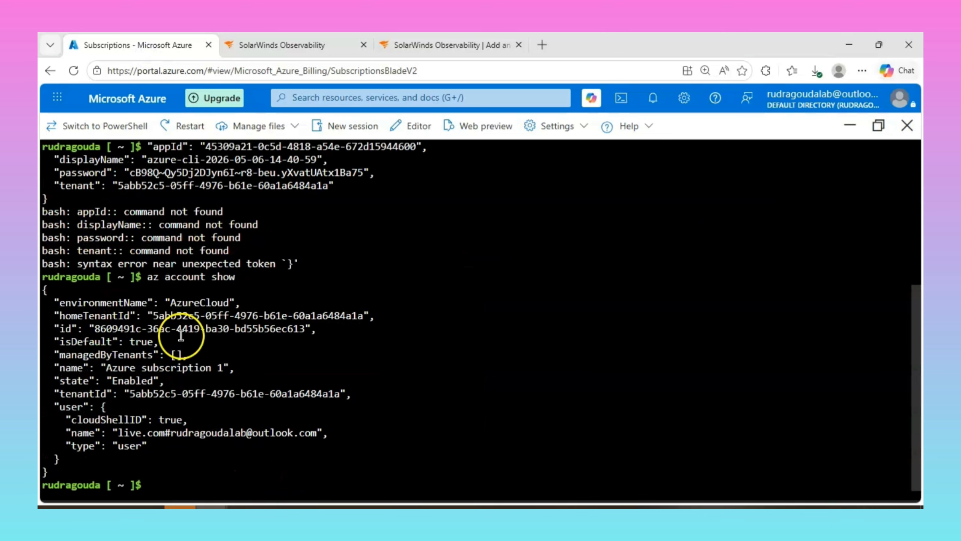
- Copy the account details returned by az account show into the untitled Notepad file below the service principal output
left_click(47, 287)
left_click_drag(47, 287, 190, 461)
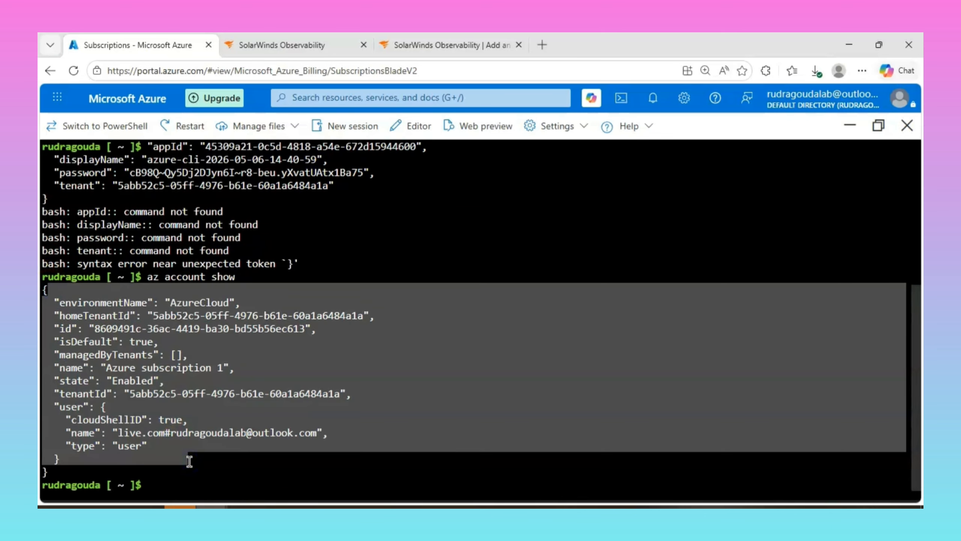
key("ctrl+c")
left_click(224, 461)
left_click(276, 508)
left_click(336, 464)
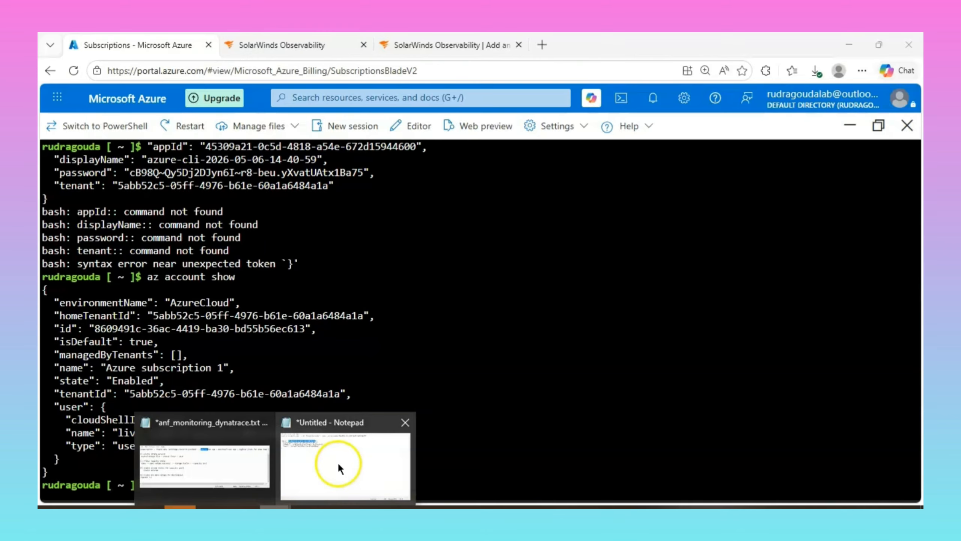
left_click(187, 174)
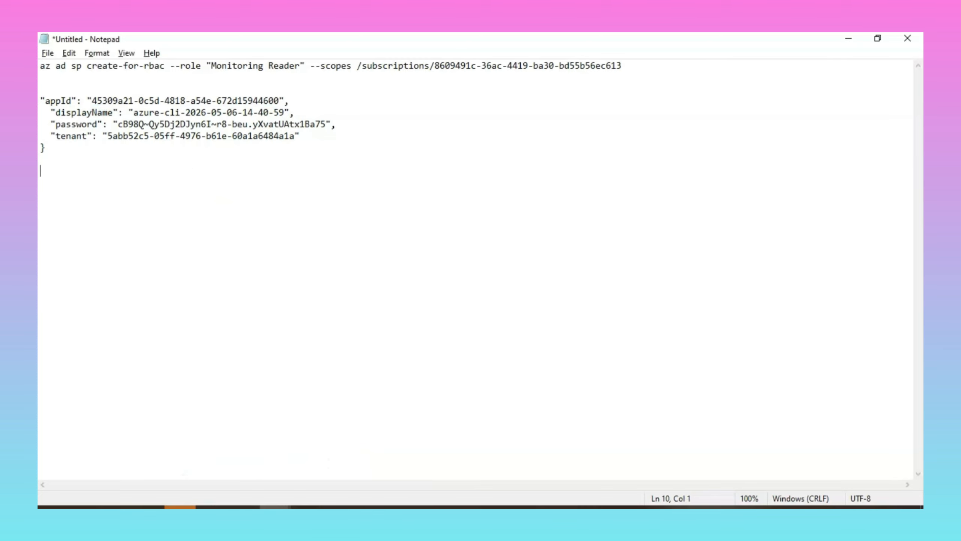
key("ctrl+v")
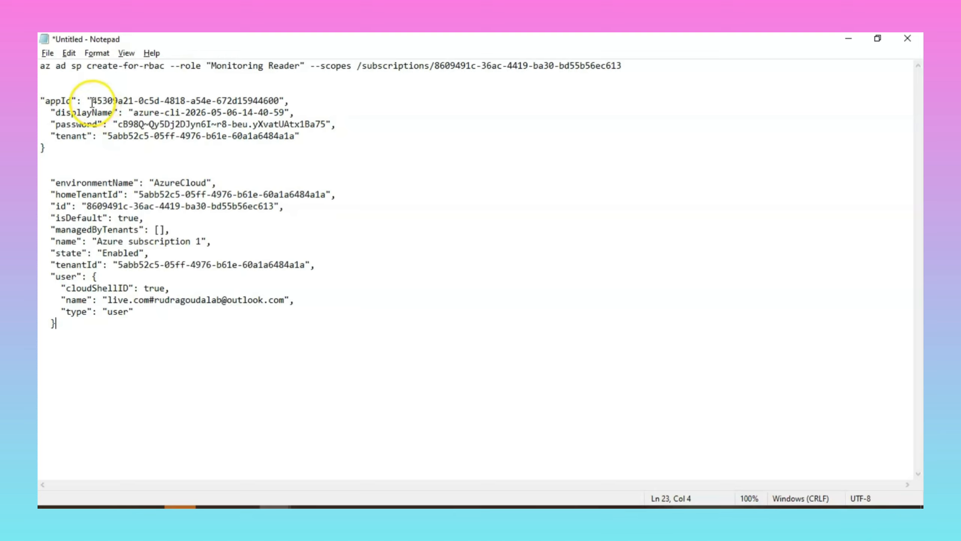
- Identify the appId, tenantId and password values in the Notepad notes
left_click_drag(92, 101, 268, 105)
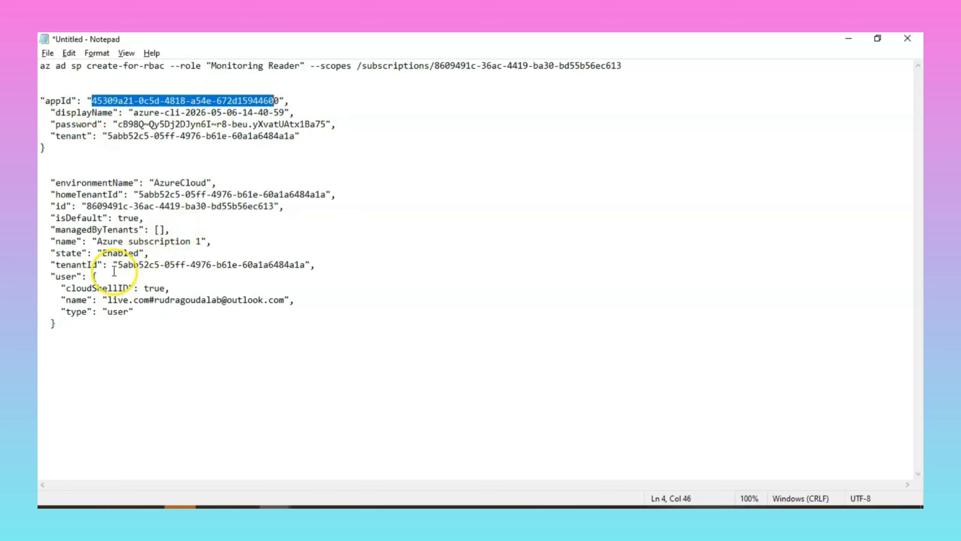
left_click_drag(118, 265, 297, 270)
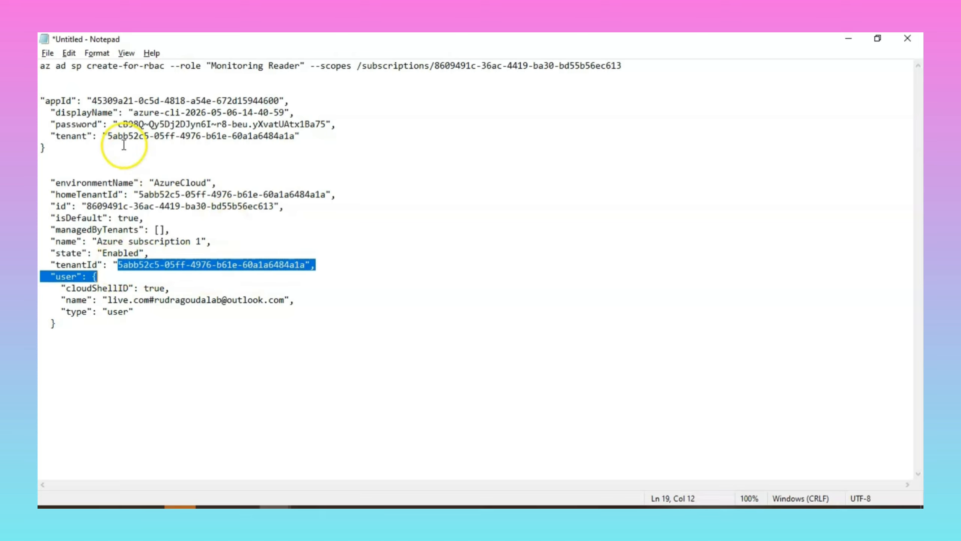
left_click_drag(119, 126, 326, 128)
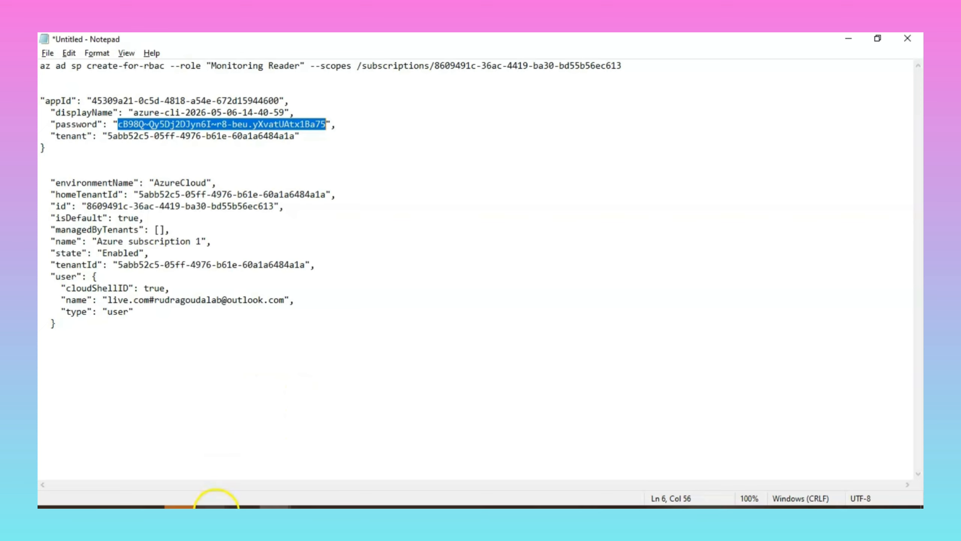
- Switch to SolarWinds Observability and start adding data for cloud infrastructure monitoring, choosing Azure Resources to open the Azure account wizard
left_click(215, 507)
left_click(239, 460)
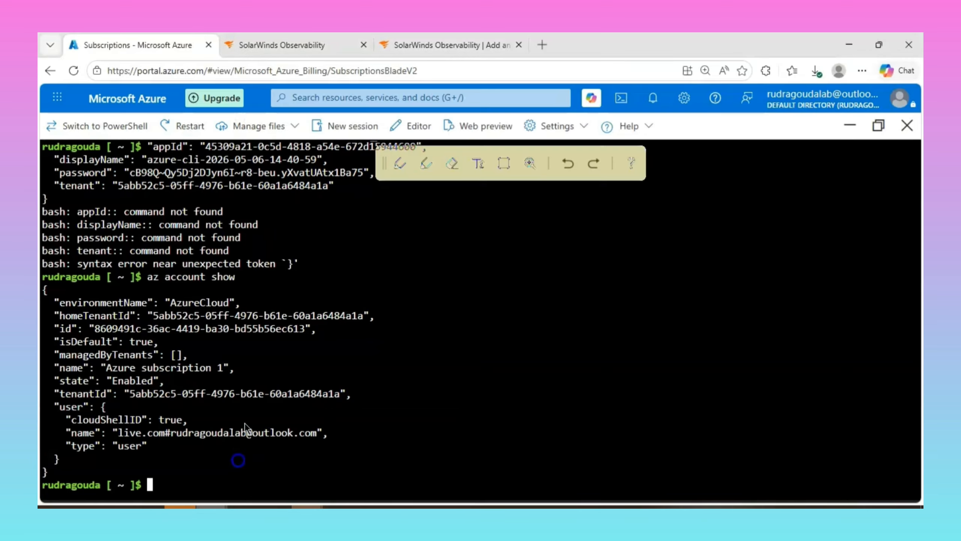
left_click(298, 39)
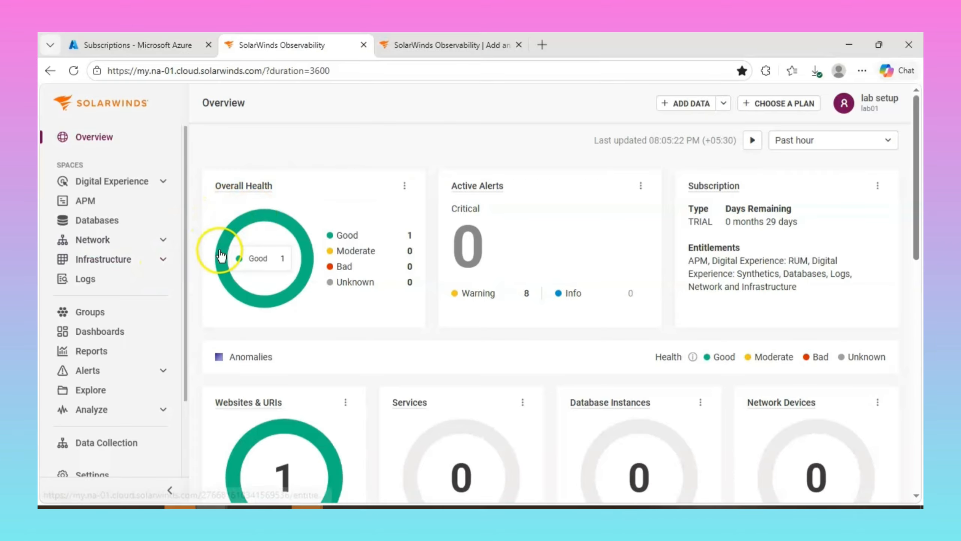
left_click(164, 259)
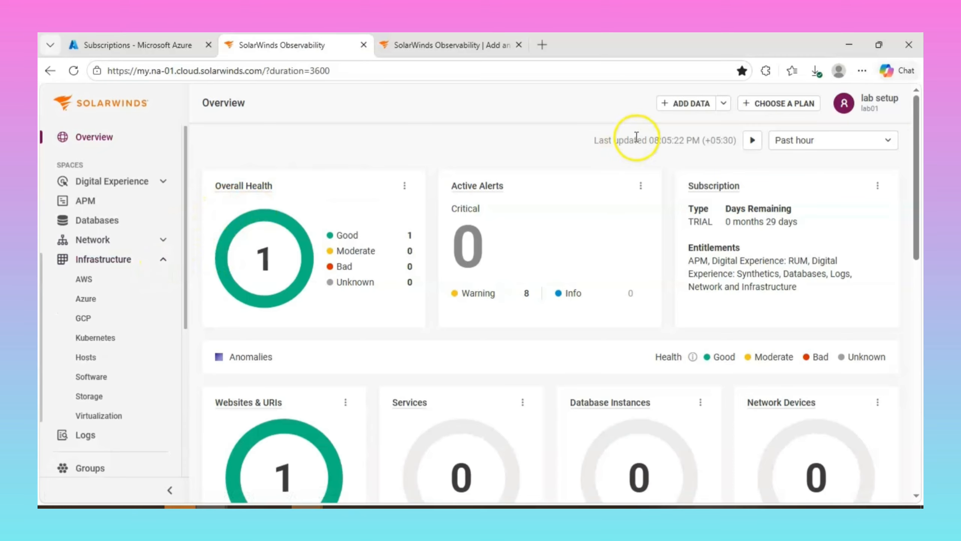
left_click(687, 105)
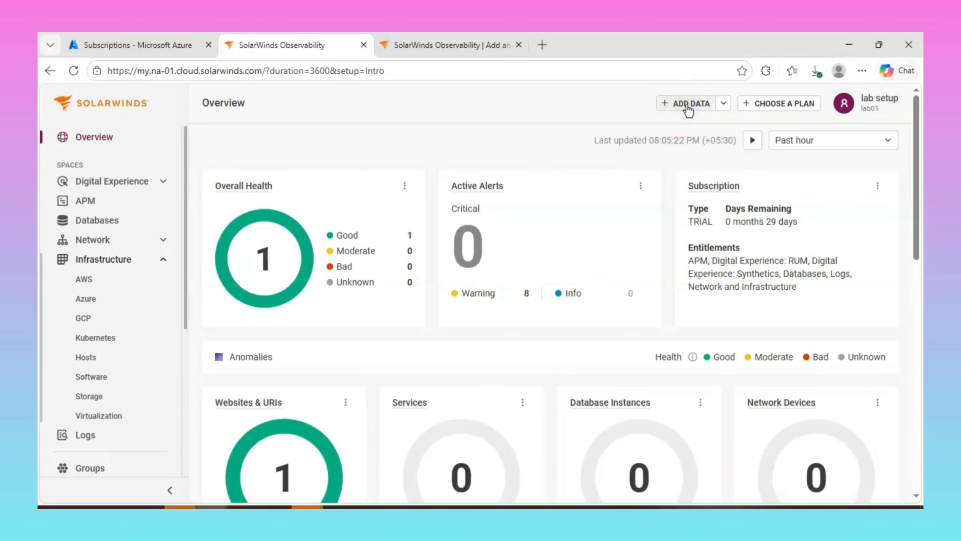
left_click(671, 99)
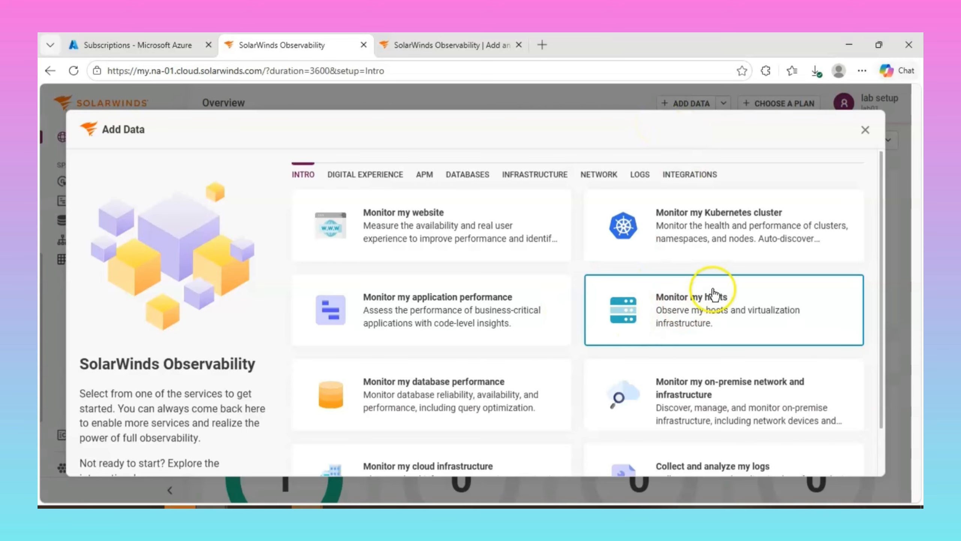
scroll(439, 423, "down", 1)
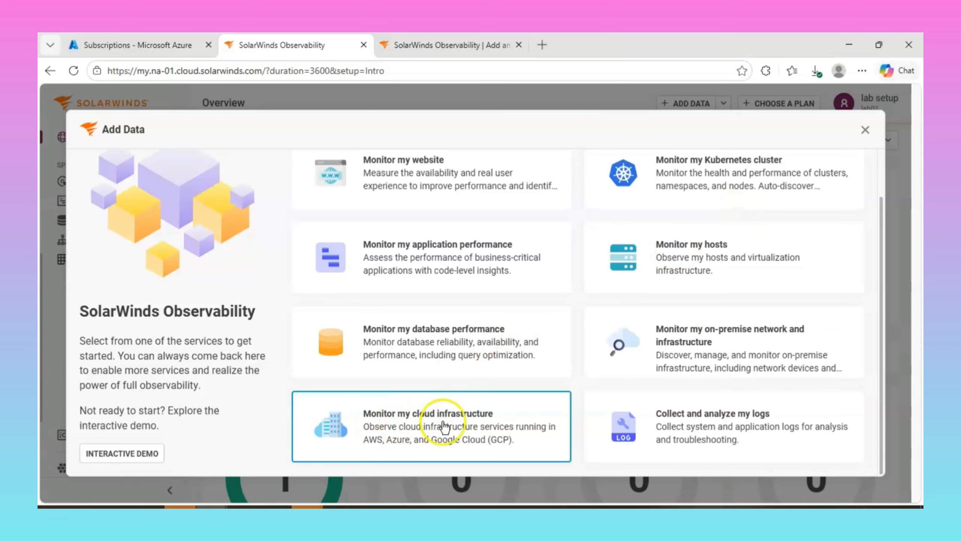
left_click(469, 428)
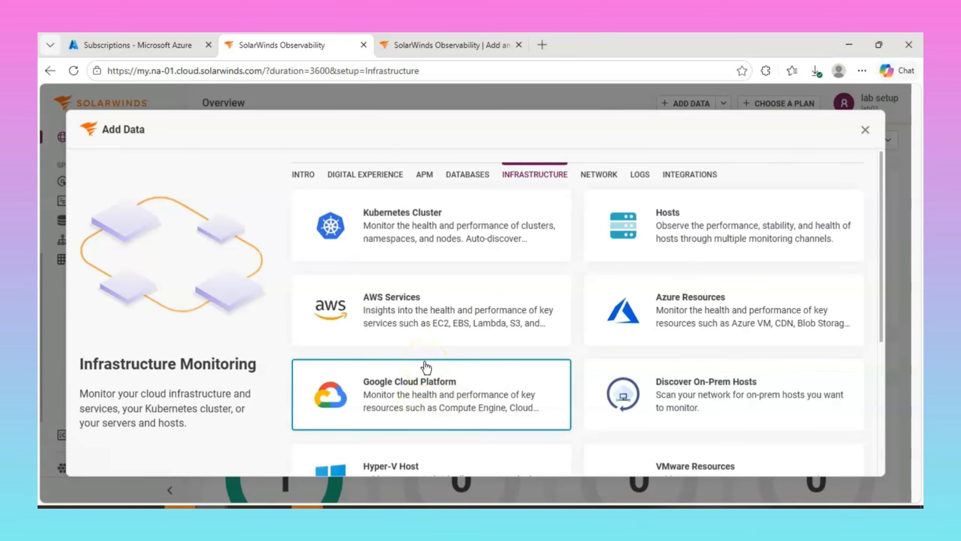
left_click(683, 303)
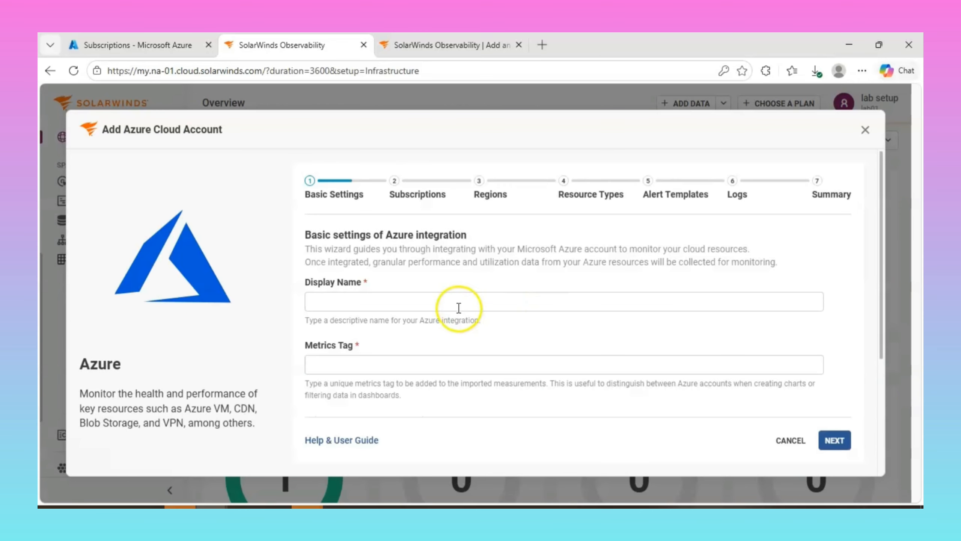
- Set the integration's display name to az-solarwinds-int and its metrics tag to az in the basic settings
left_click(447, 308)
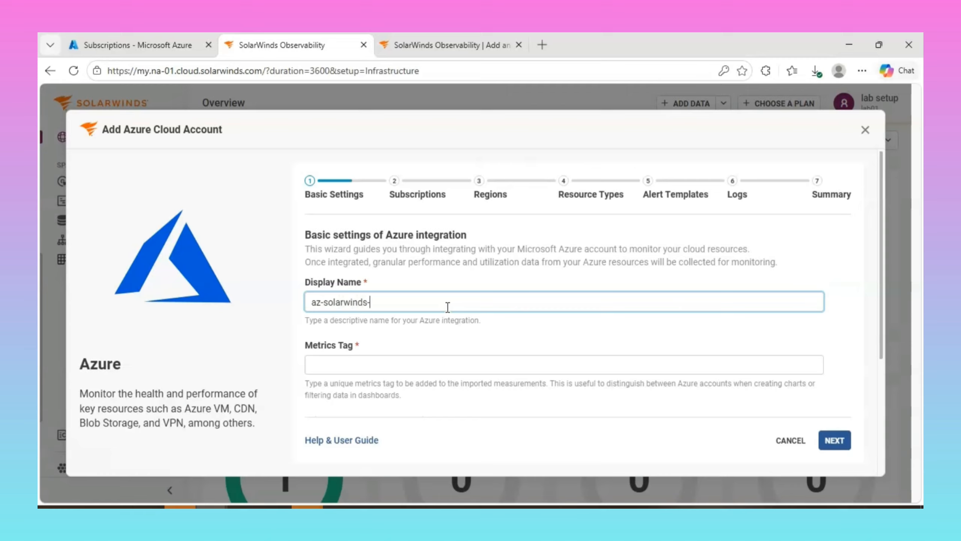
left_click(436, 365)
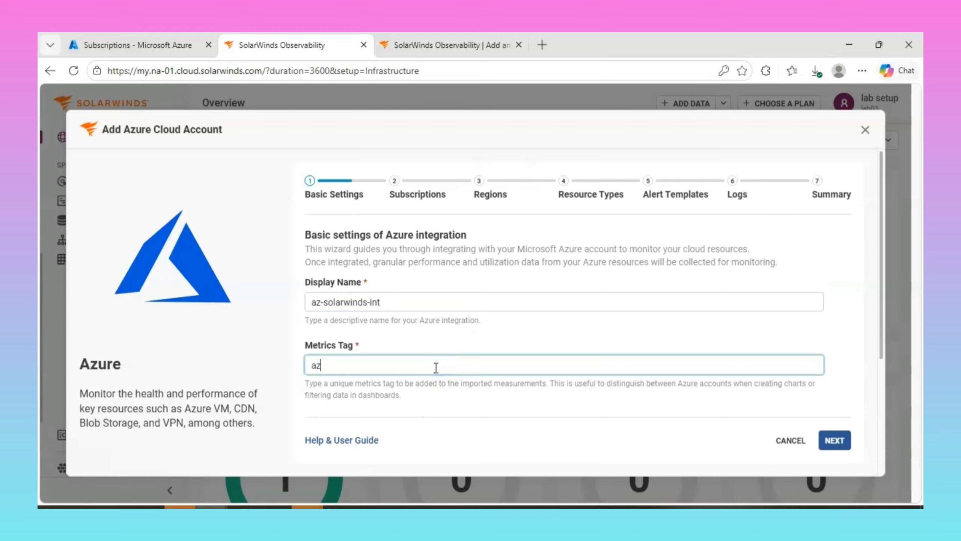
type("az")
left_click_drag(882, 273, 880, 368)
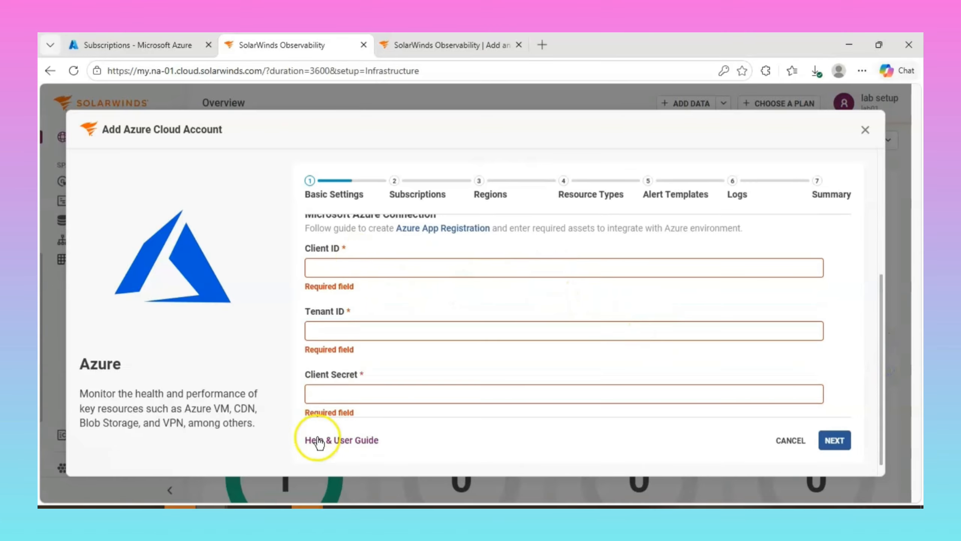
- Copy the appId value from the untitled Notepad notes into the Client ID of the Azure connection
left_click(275, 506)
left_click(310, 489)
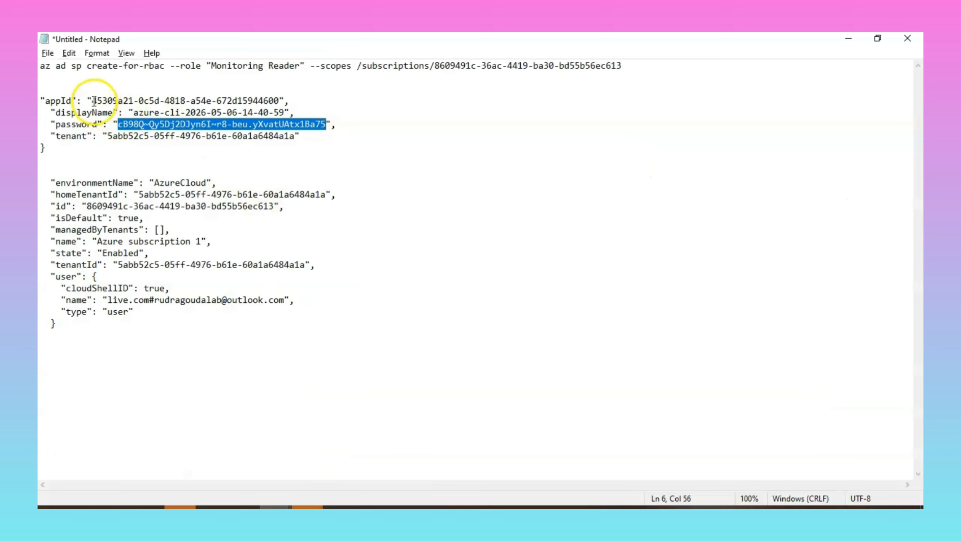
left_click_drag(94, 101, 279, 101)
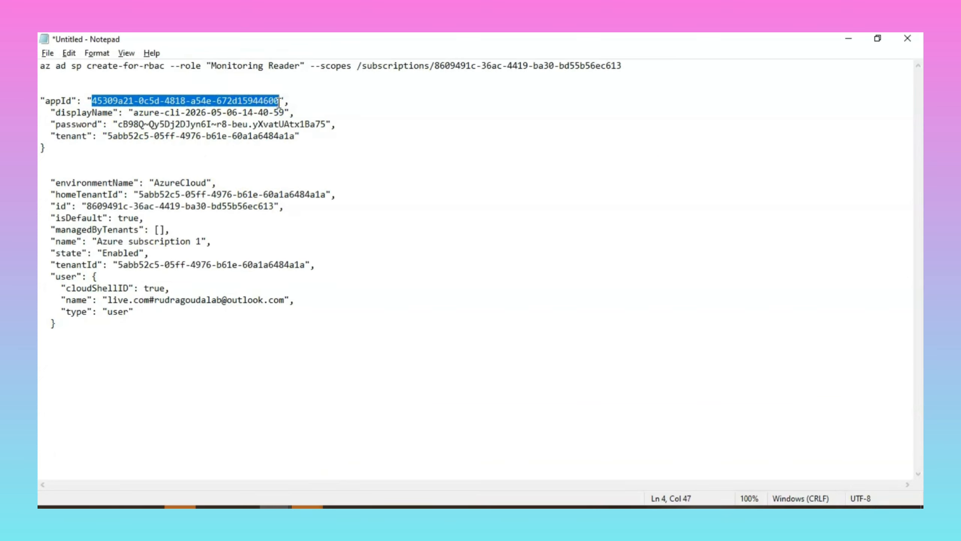
left_click_drag(336, 65, 431, 57)
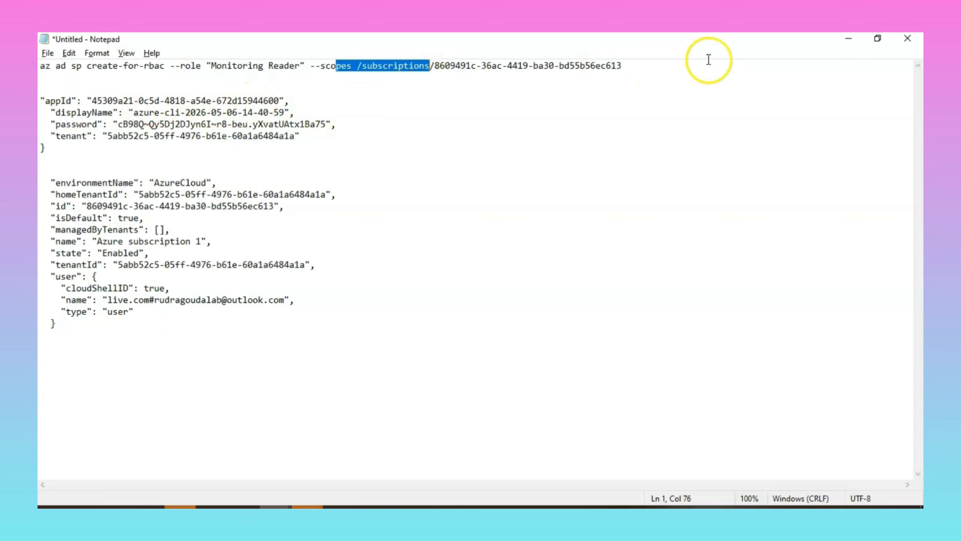
left_click(847, 42)
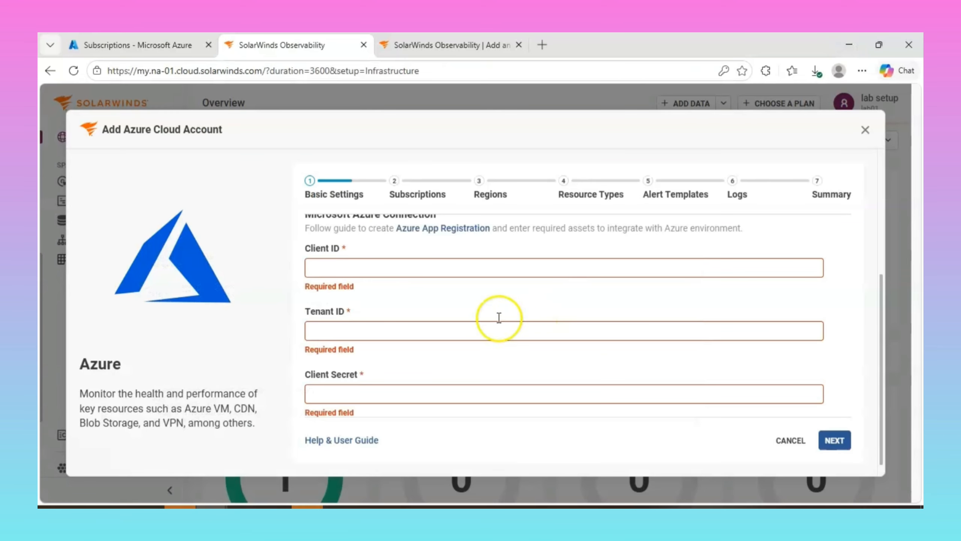
left_click(453, 264)
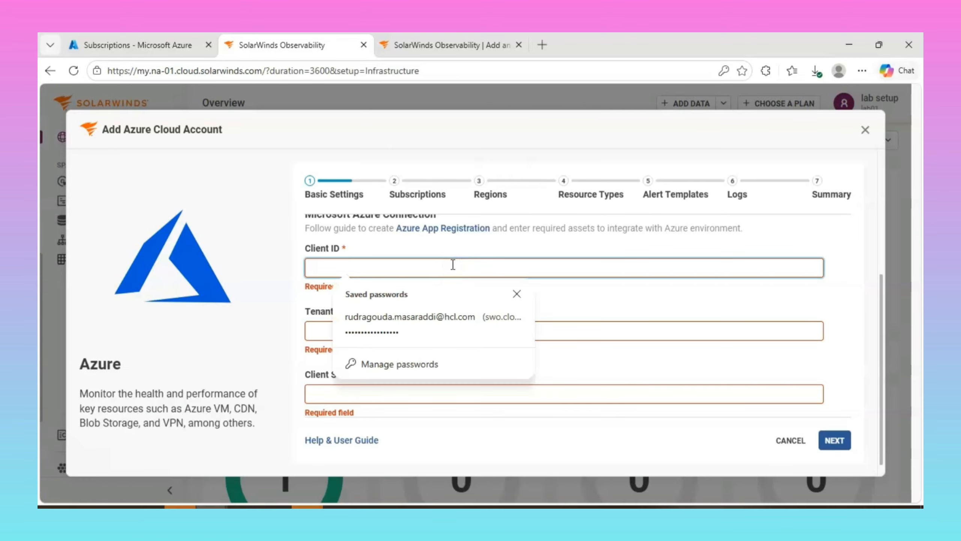
key("ctrl+v")
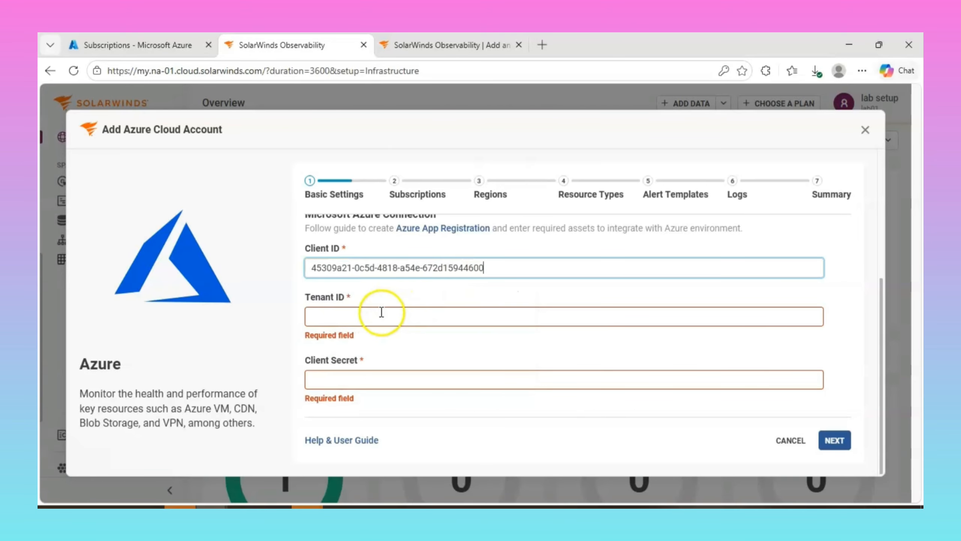
- Copy the tenantId value from the untitled Notepad notes into the Tenant ID of the Azure connection
left_click(381, 312)
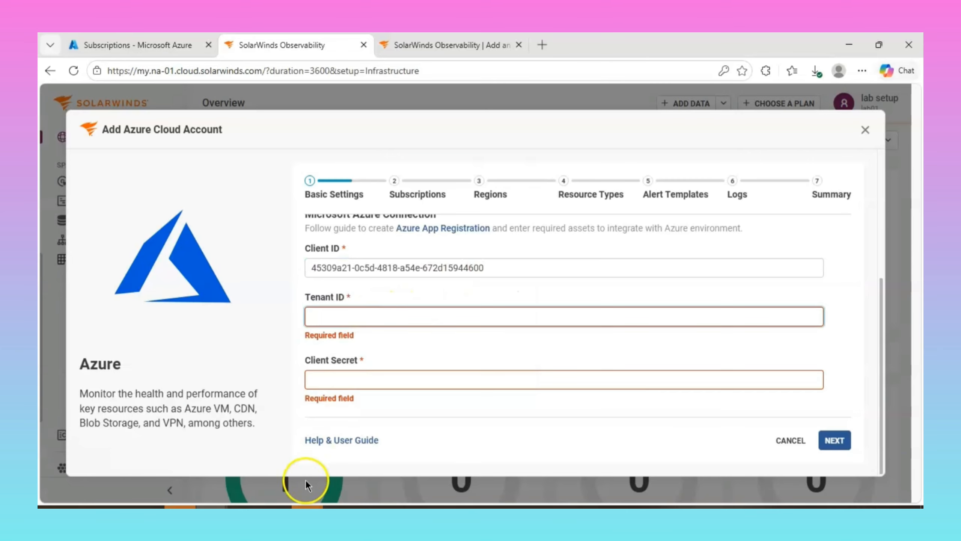
mouse_move(287, 495)
left_click(309, 468)
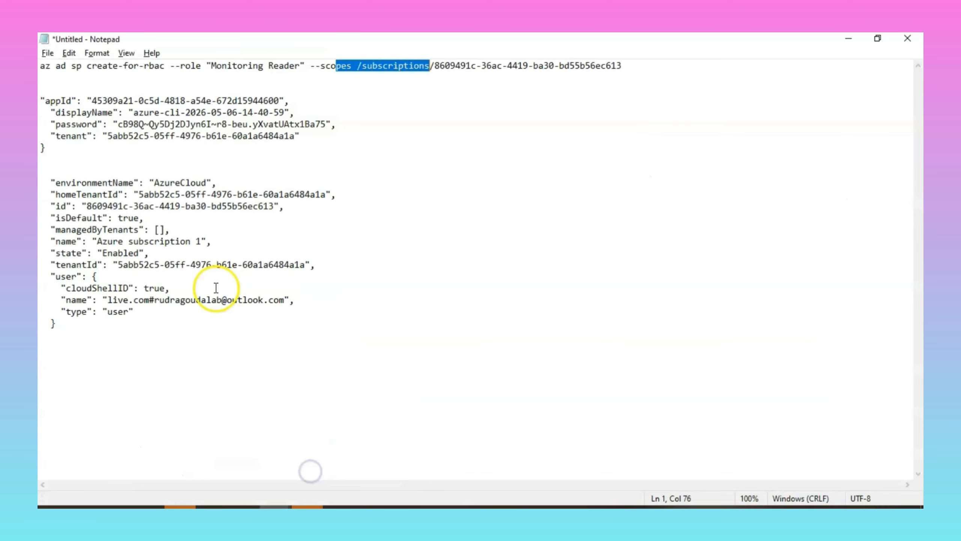
left_click_drag(118, 264, 299, 264)
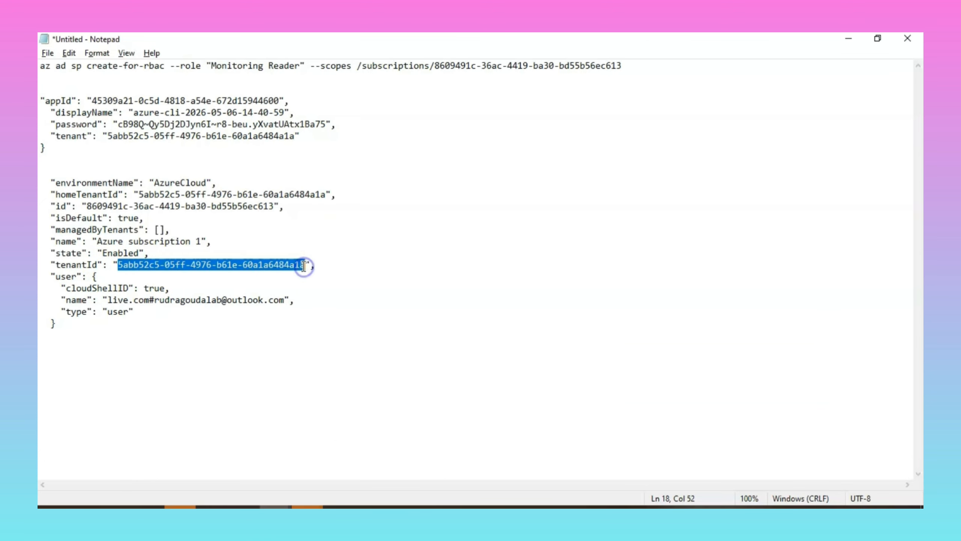
left_click(851, 37)
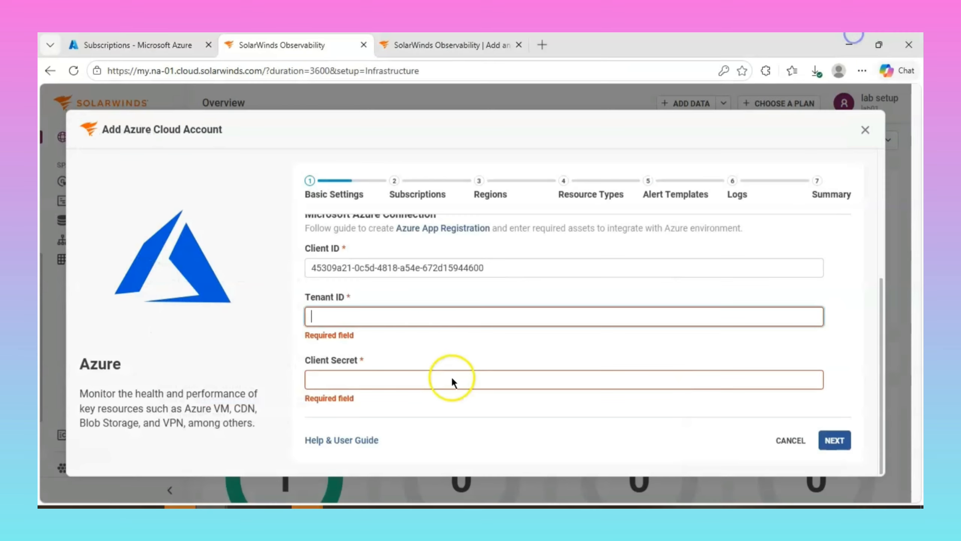
left_click(399, 316)
key("ctrl+v")
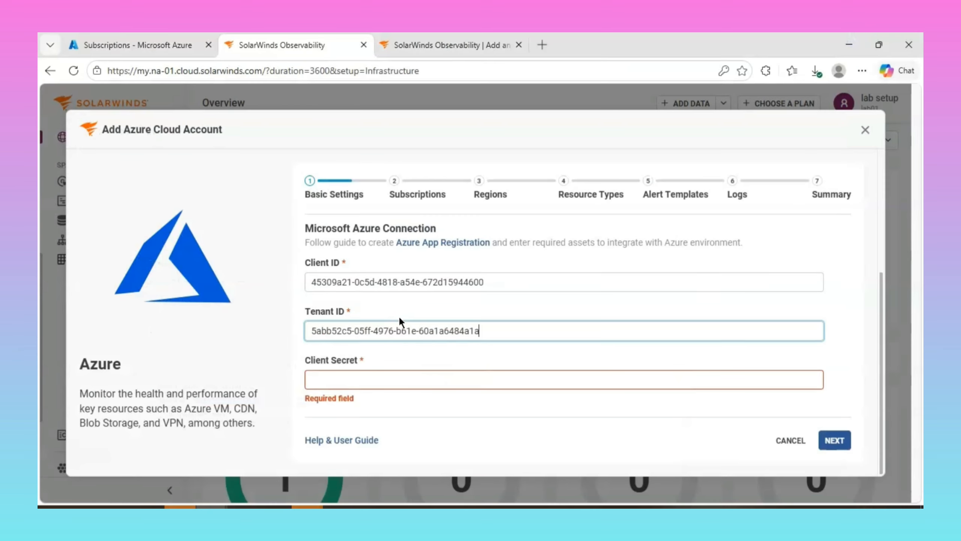
- Copy the service principal password from Notepad into the Client Secret and submit the basic settings, declining to save the password in the browser
left_click(415, 383)
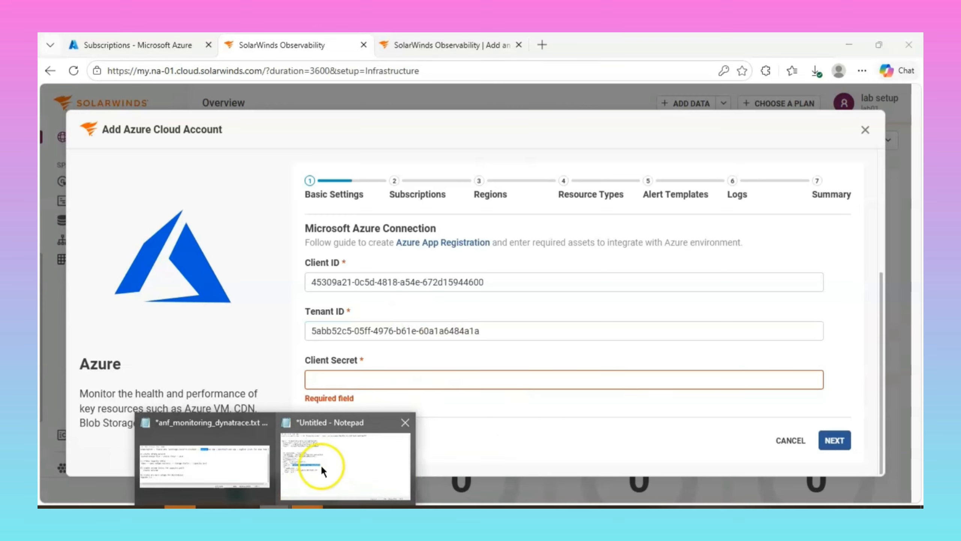
left_click(323, 461)
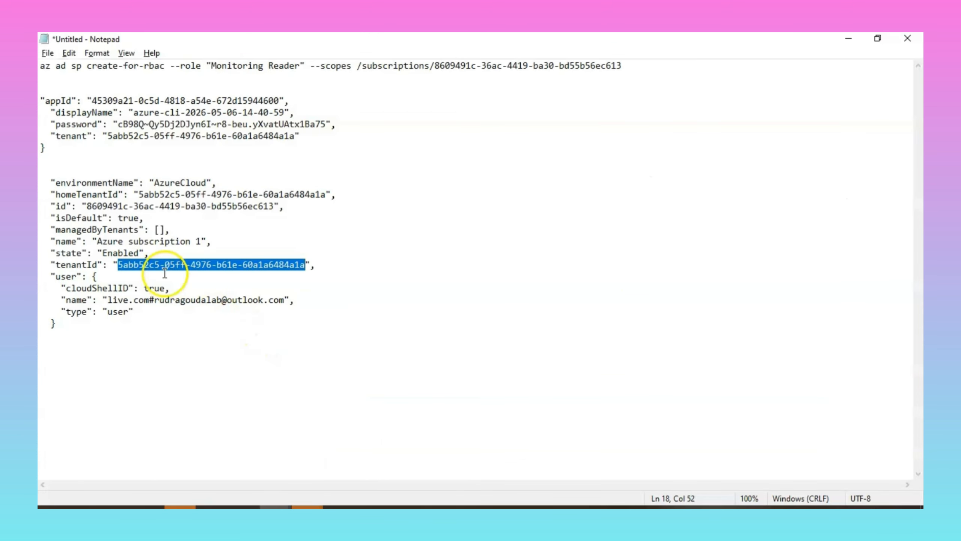
left_click_drag(118, 124, 326, 127)
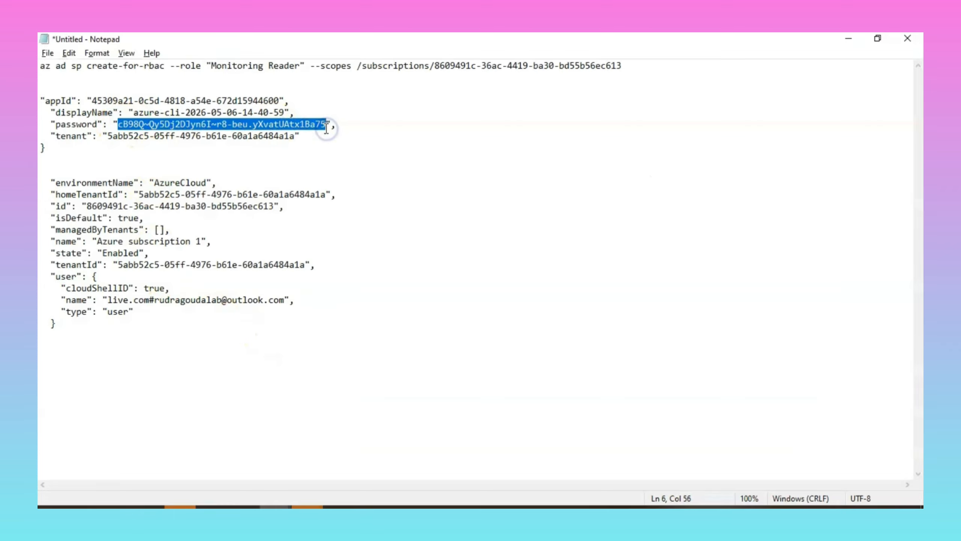
left_click(848, 39)
left_click(396, 386)
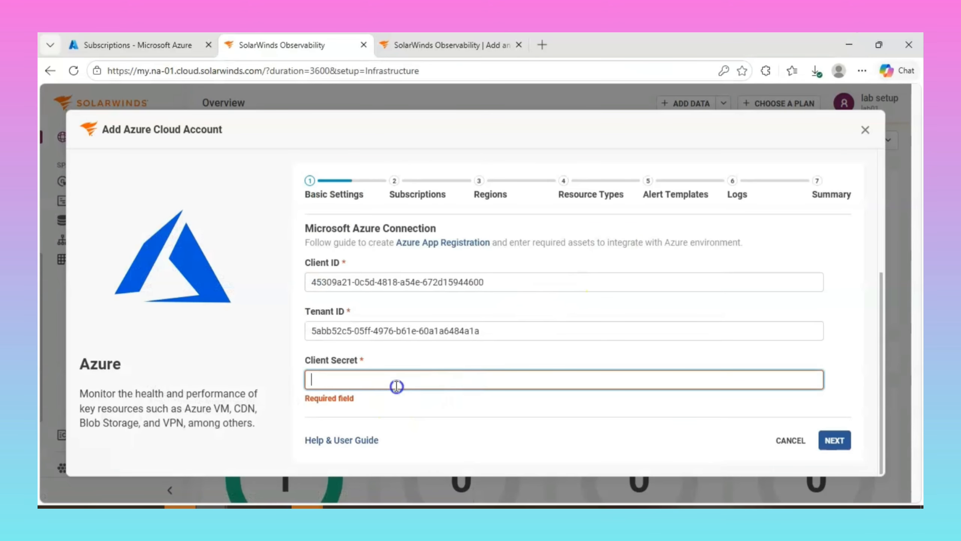
key("ctrl+v")
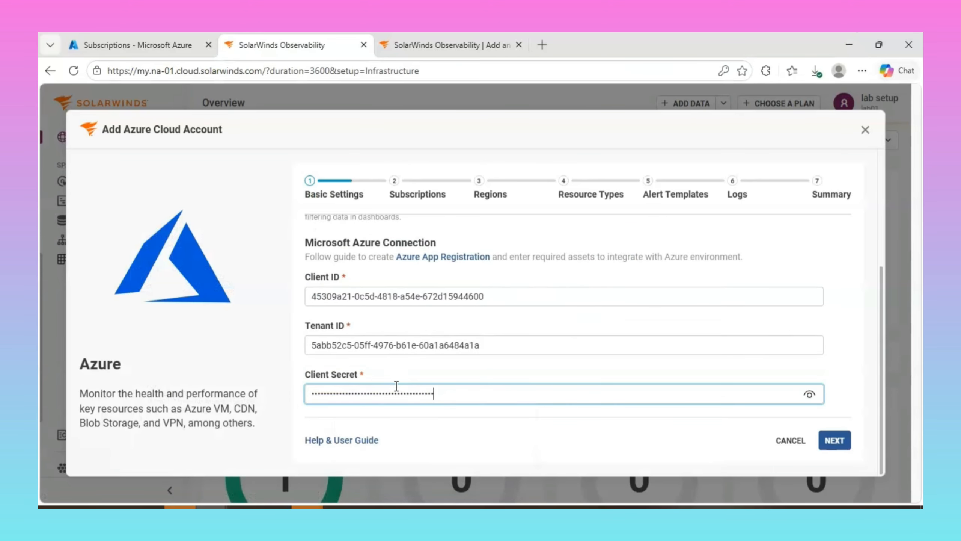
left_click(881, 306)
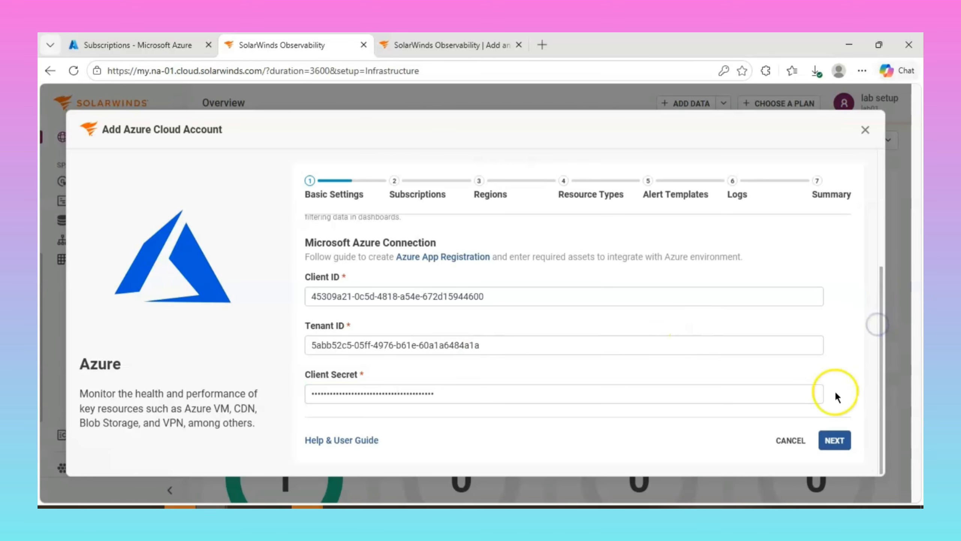
left_click(837, 439)
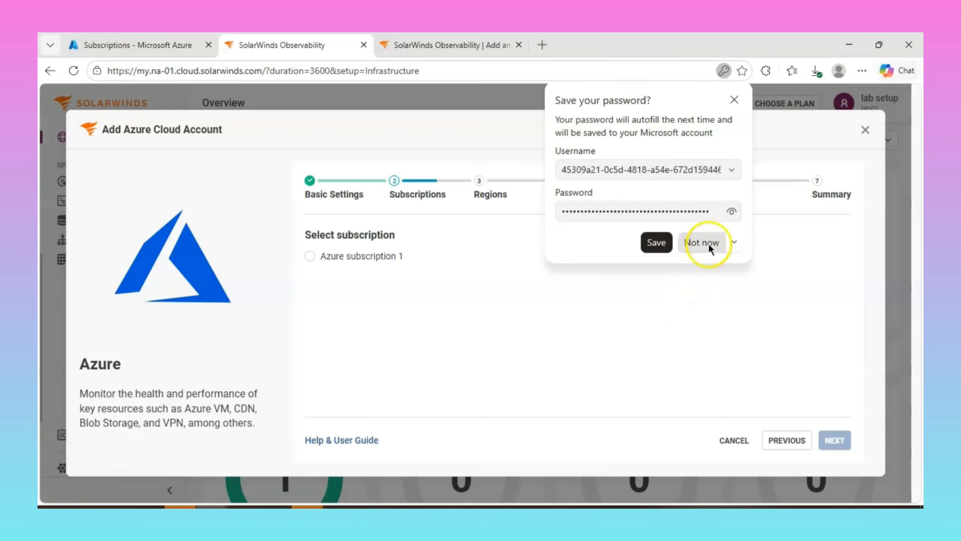
left_click(701, 237)
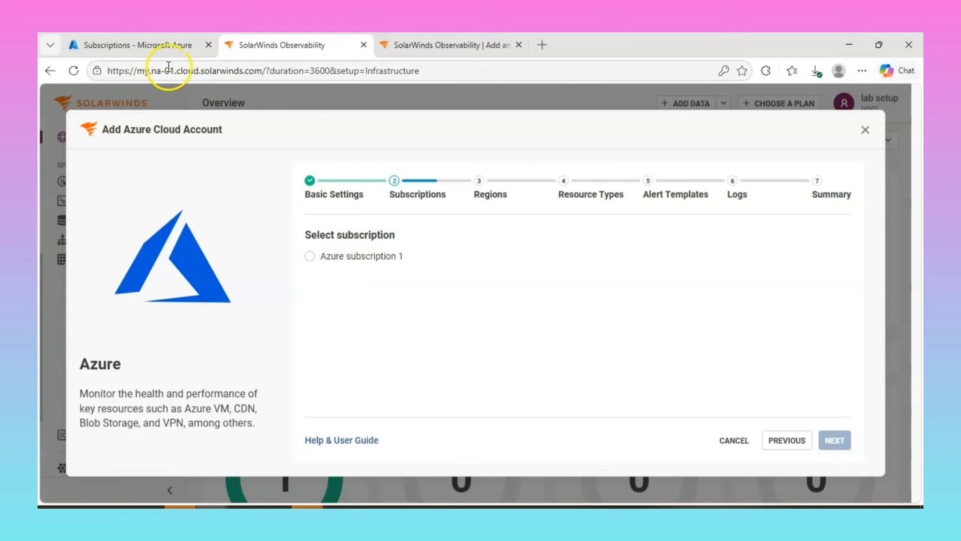
- Switch to the Azure portal, minimize Cloud Shell and check the subscription name in the Subscriptions list
left_click(143, 48)
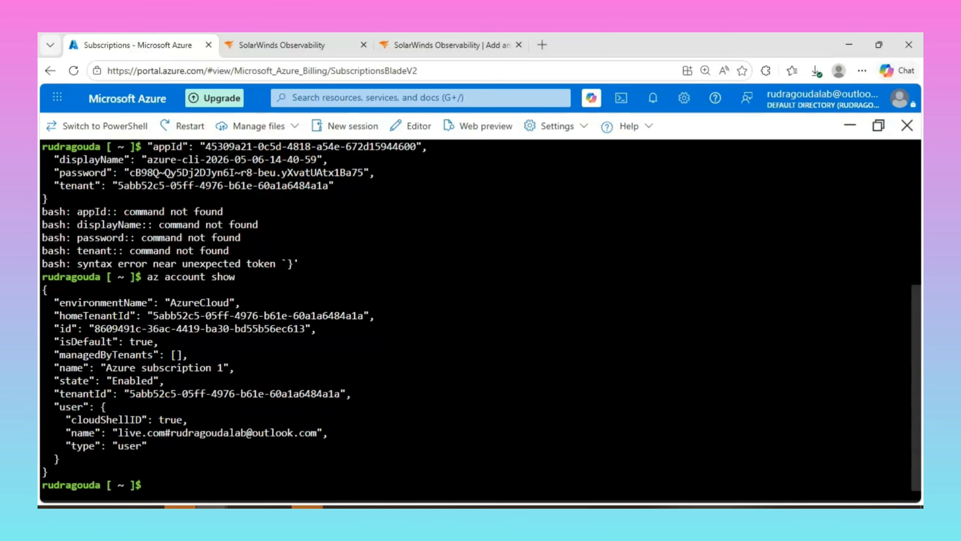
left_click(852, 126)
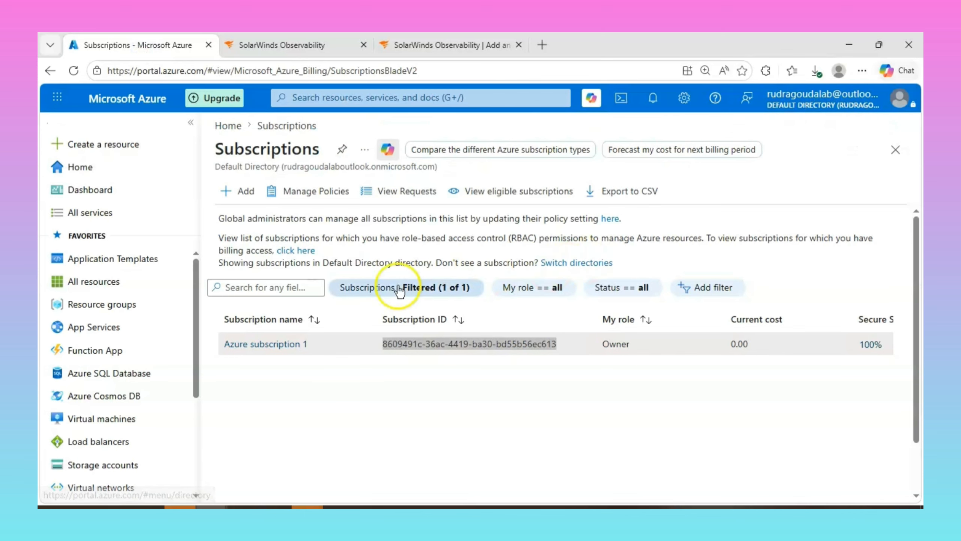
left_click(316, 356)
- Switch back to SolarWinds Observability and select Azure subscription 1 with all of its regions for monitoring
left_click(316, 42)
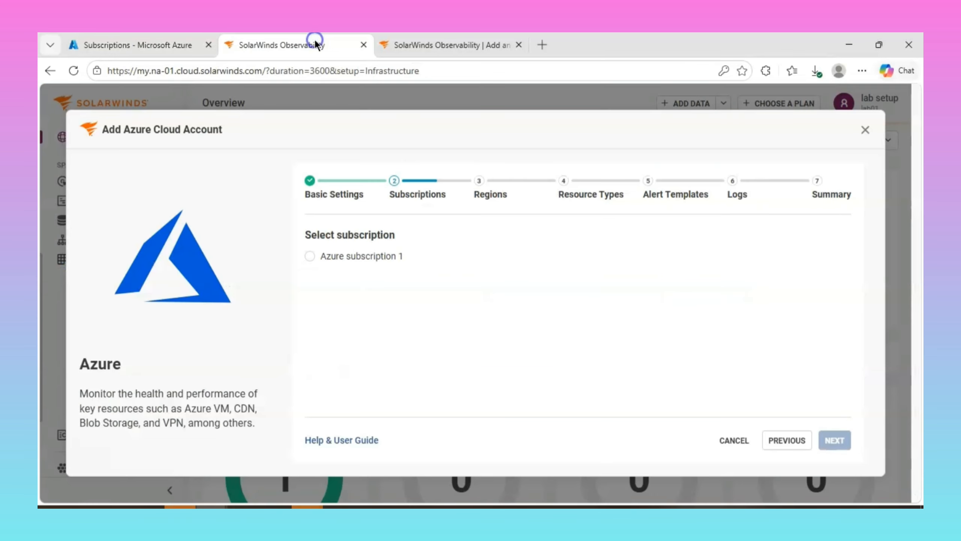
left_click(309, 258)
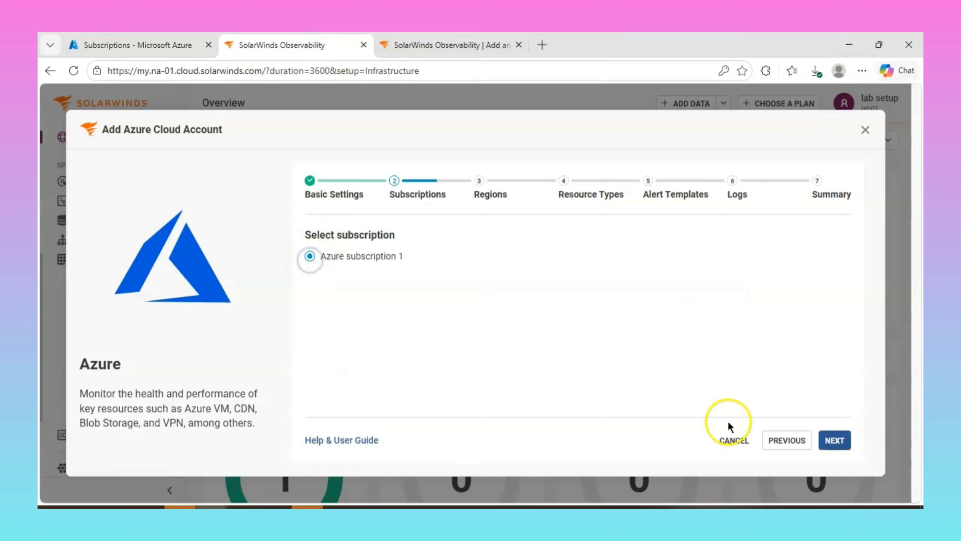
left_click(834, 441)
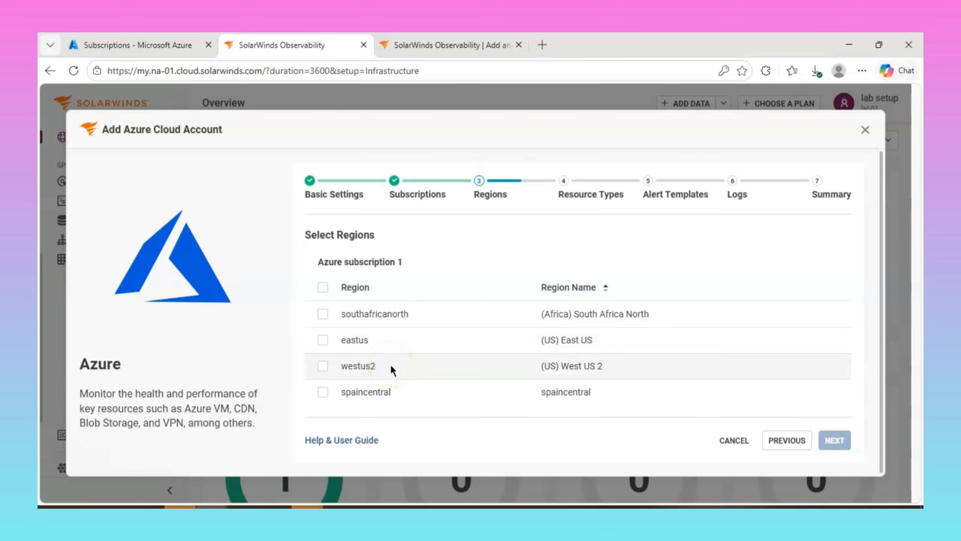
left_click(324, 288)
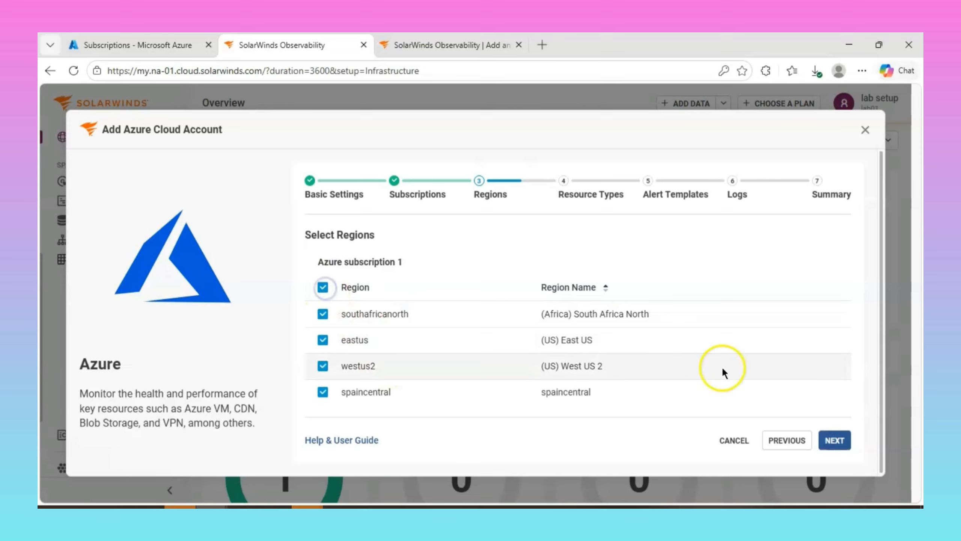
left_click(836, 440)
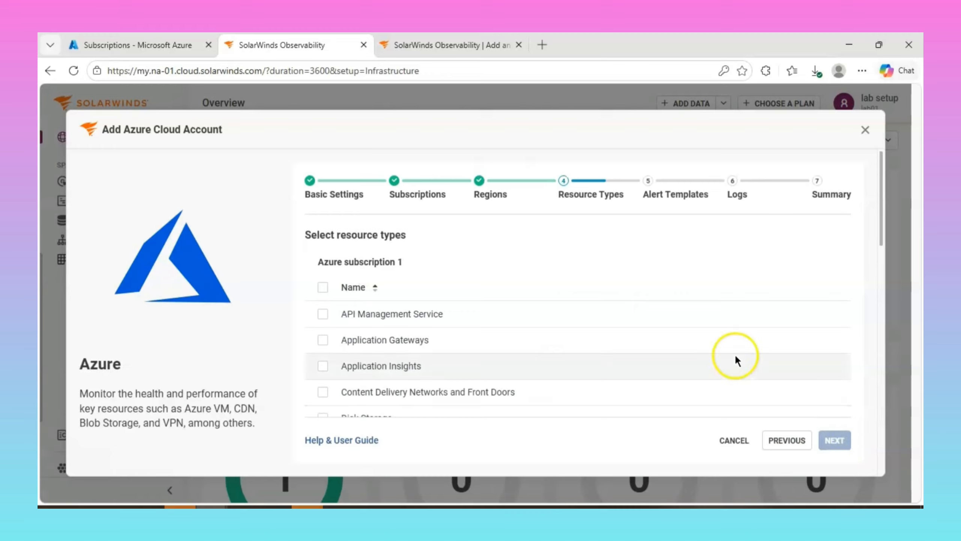
- Select all resource types for Azure subscription 1, review the list and continue to the alert templates
left_click(322, 288)
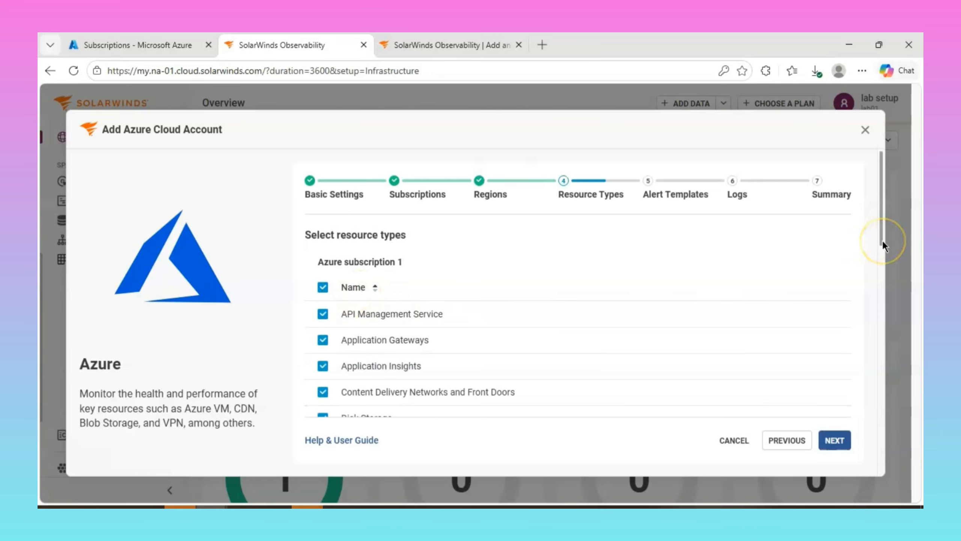
left_click_drag(883, 240, 879, 427)
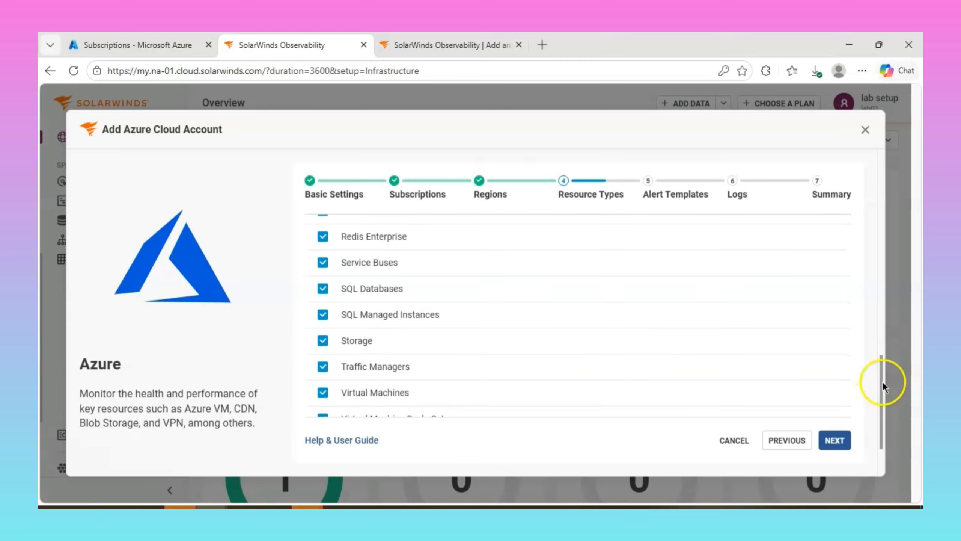
left_click_drag(881, 383, 884, 400)
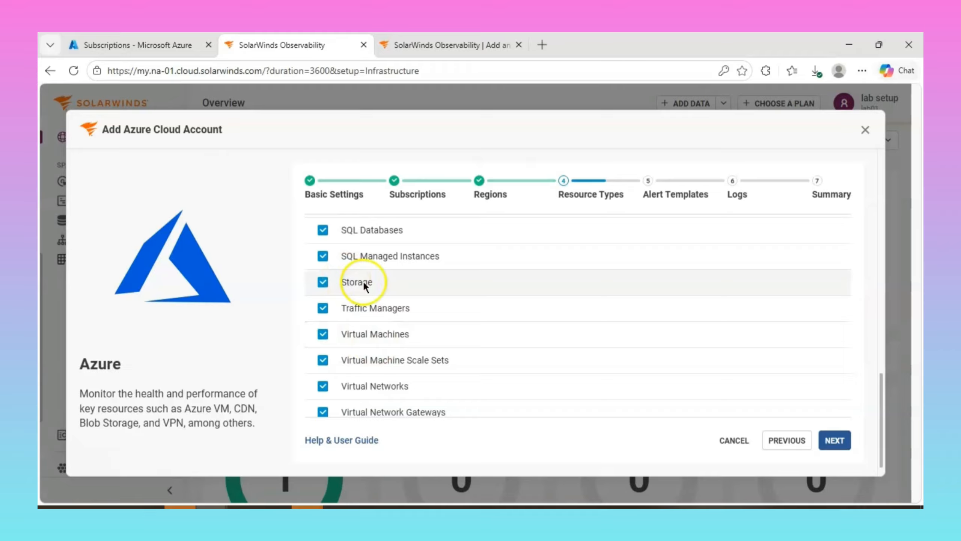
left_click(833, 441)
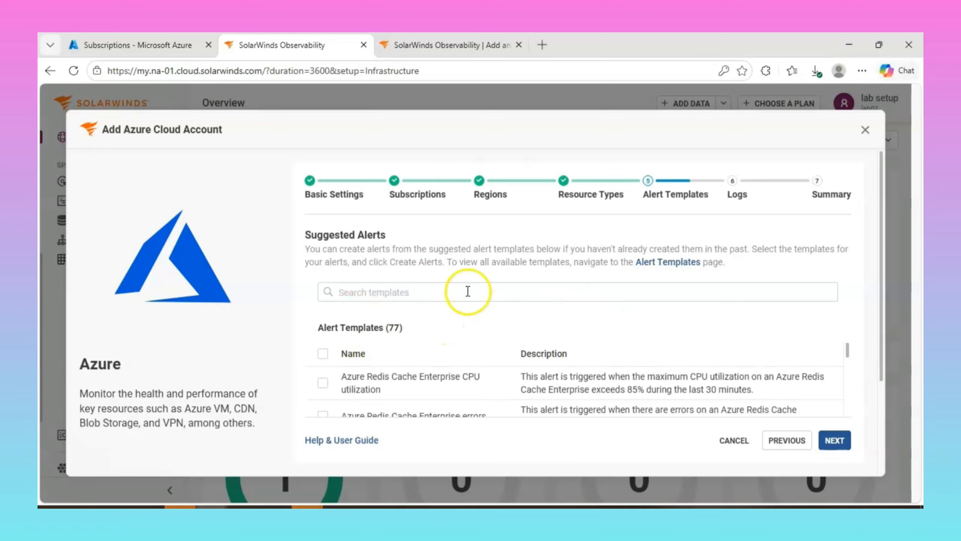
- Skip the suggested alert templates and optional log collection, and complete the wizard from its summary
left_click(835, 441)
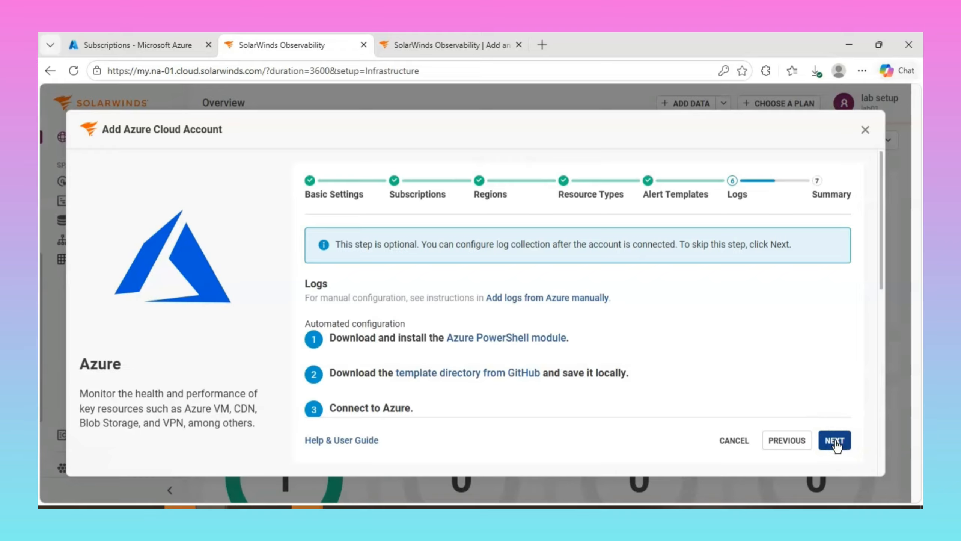
left_click(835, 440)
left_click(835, 441)
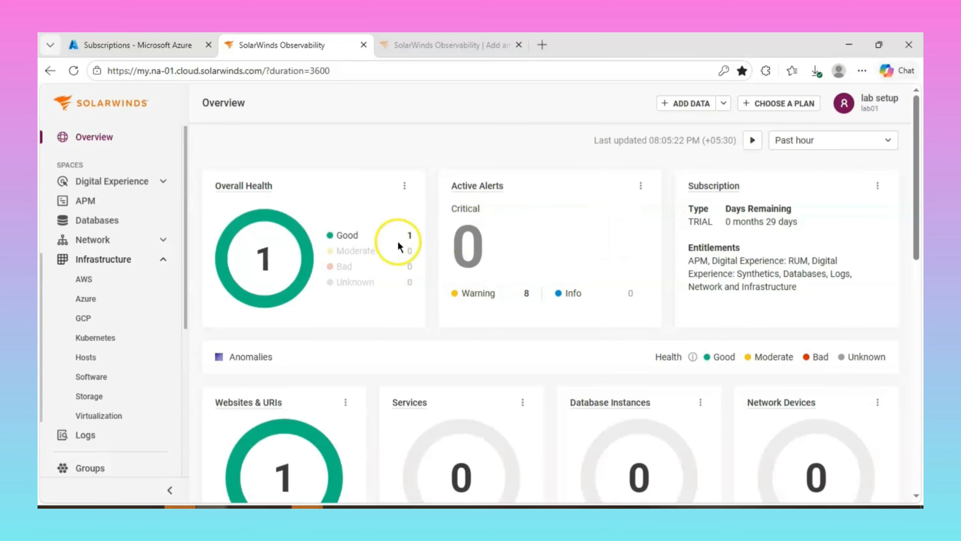
- Open the Azure infrastructure view and check the az-solarwinds-int account's status in the accounts list
left_click(101, 298)
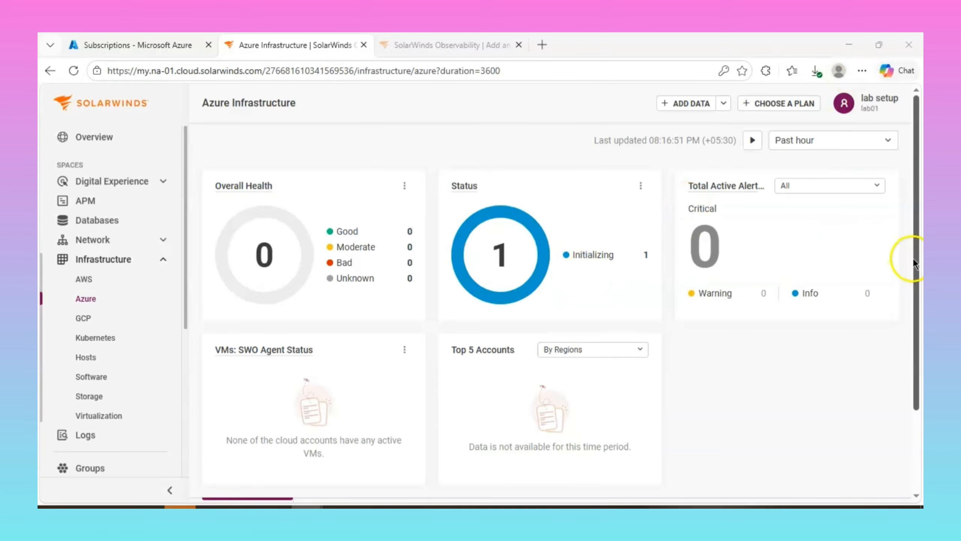
left_click_drag(914, 266, 919, 376)
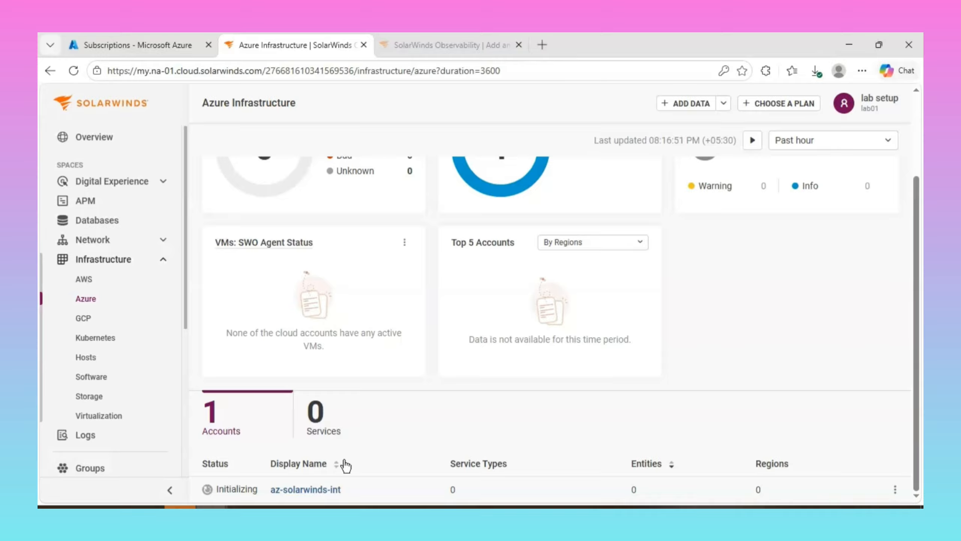
left_click(144, 48)
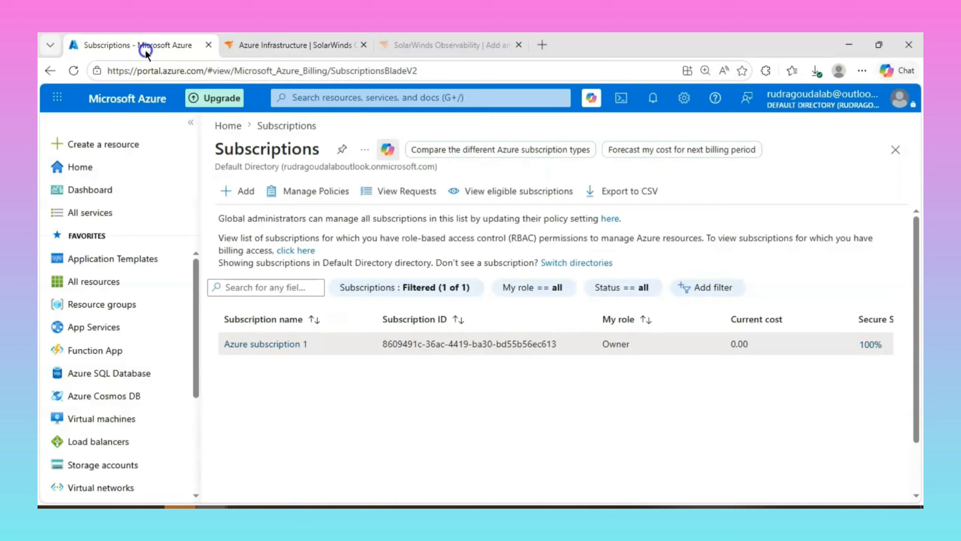
left_click(277, 45)
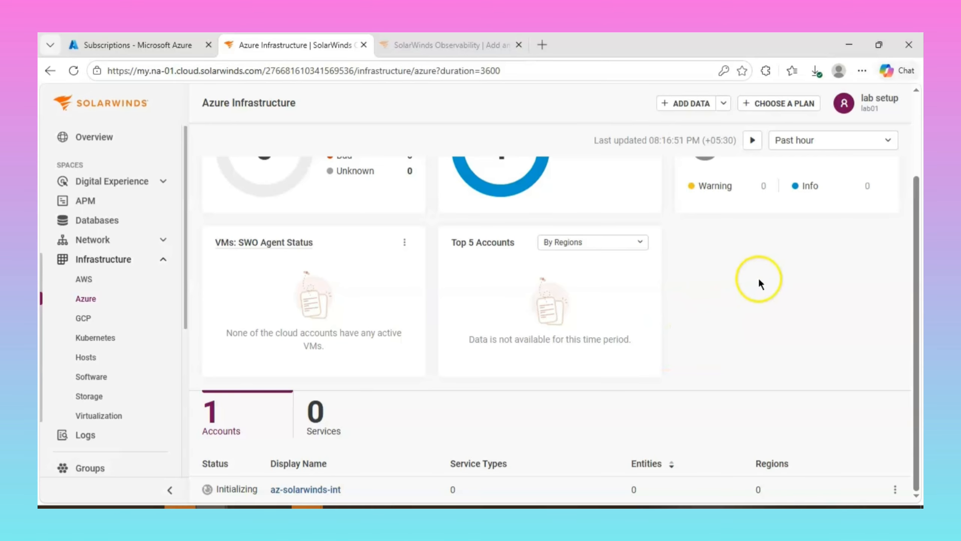
scroll(877, 344, "up", 2)
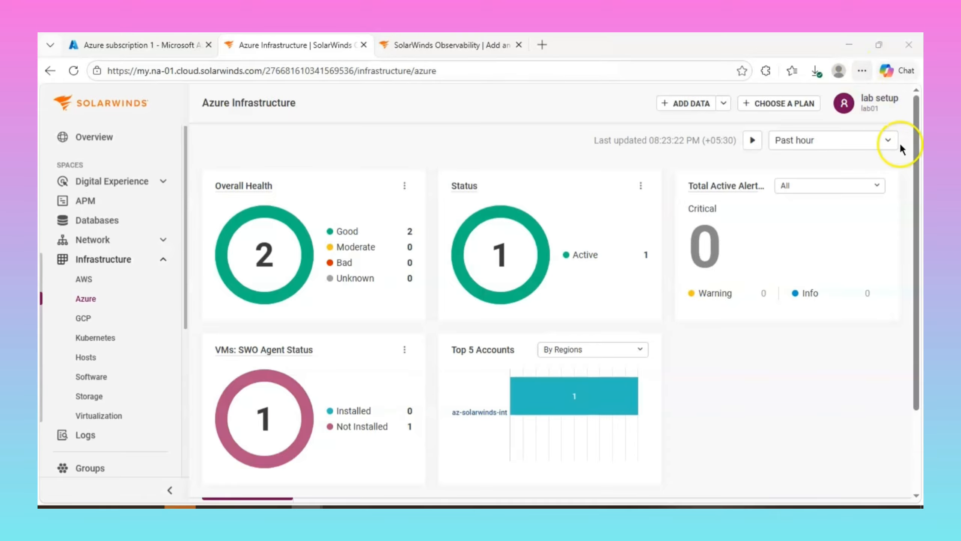
- Recheck the Azure accounts list, open az-solarwinds-int and review its details and discovered services
left_click(918, 155)
left_click_drag(917, 154, 916, 263)
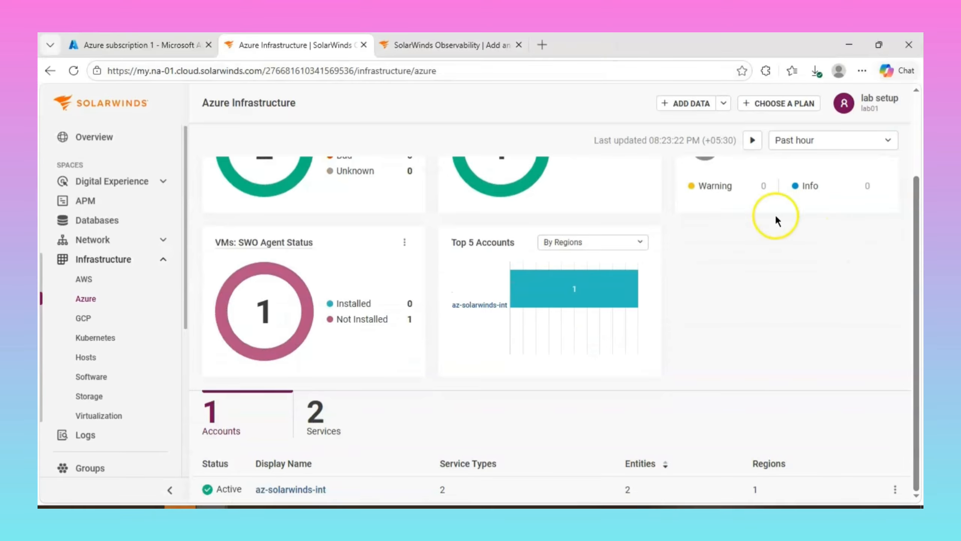
left_click(307, 507)
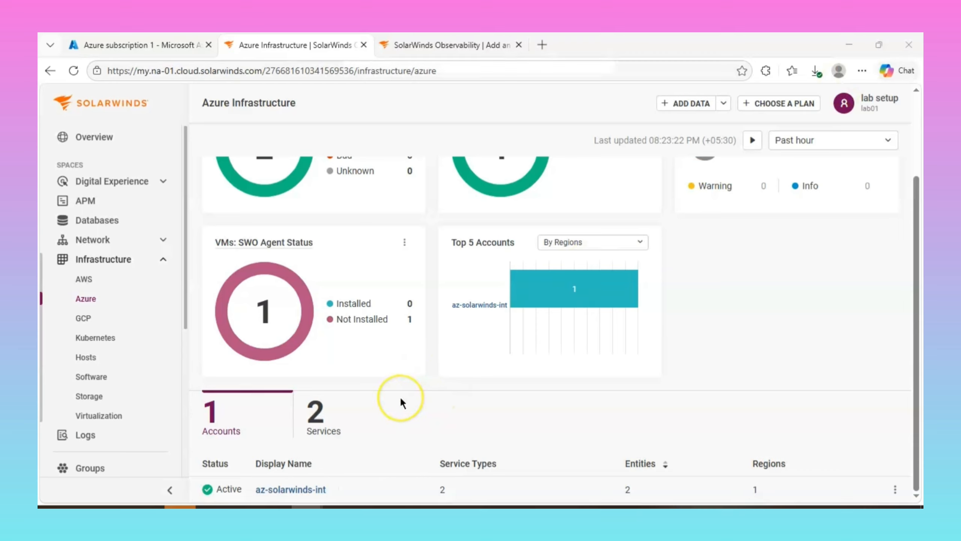
left_click(294, 491)
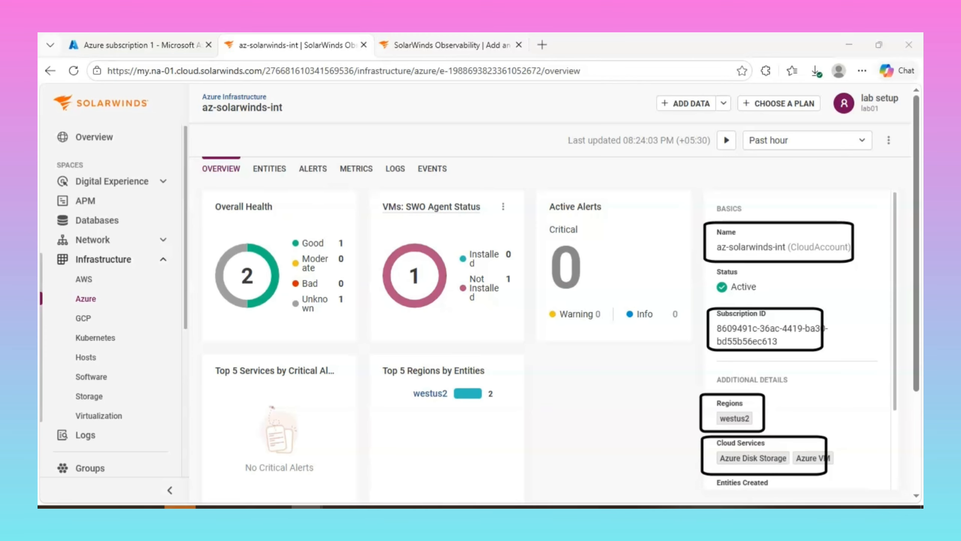
left_click_drag(913, 245, 919, 390)
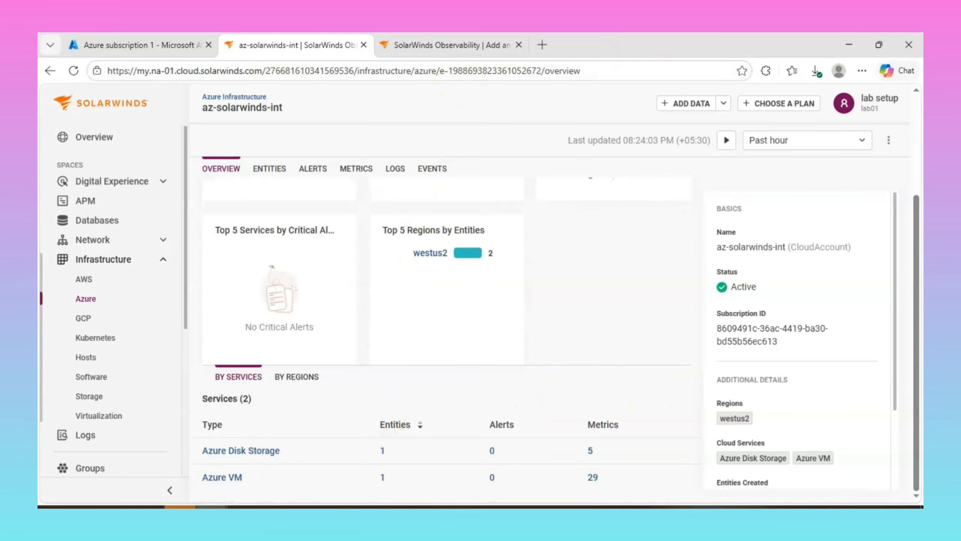
left_click(307, 506)
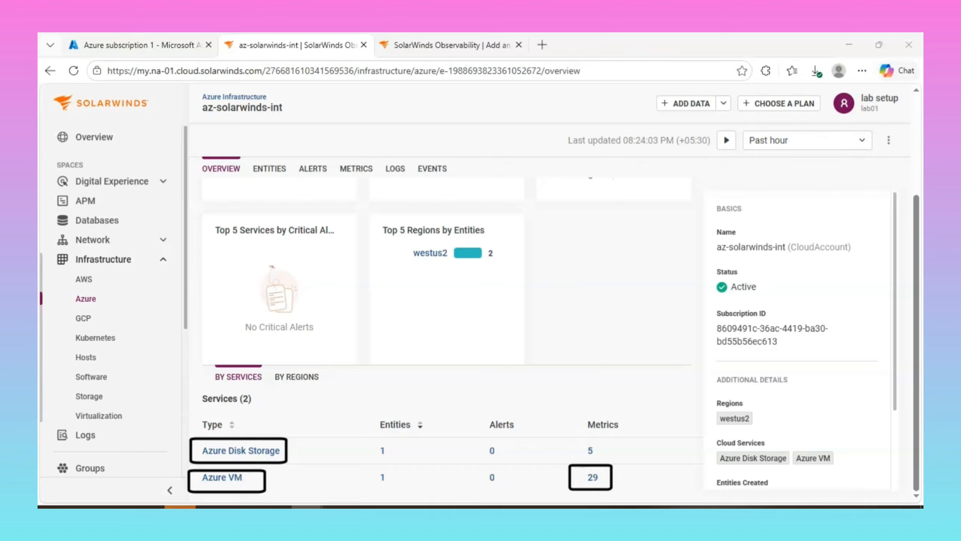
- Show the account's Azure VM entities and compare RSM001 with the virtual machines list in the Azure portal
left_click(236, 480)
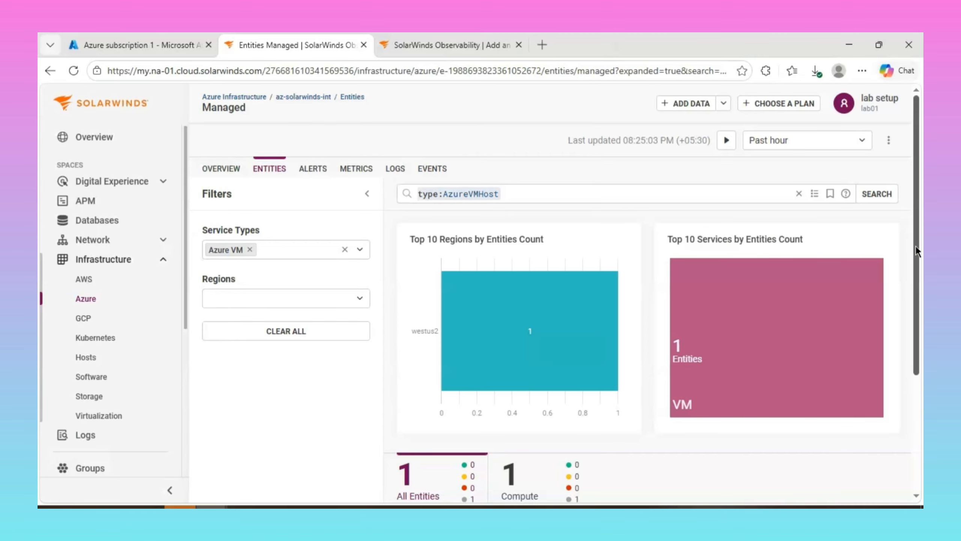
left_click_drag(919, 269, 918, 371)
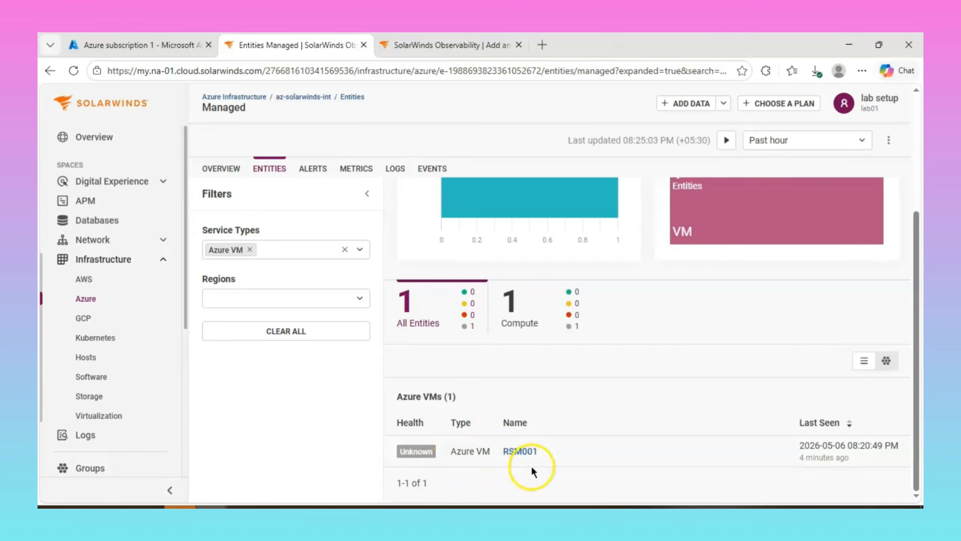
left_click(122, 34)
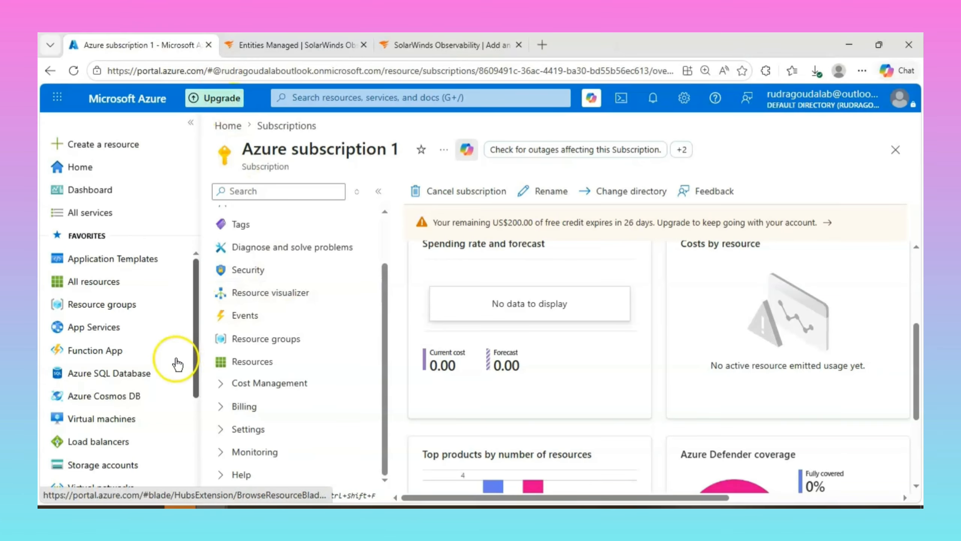
left_click(108, 418)
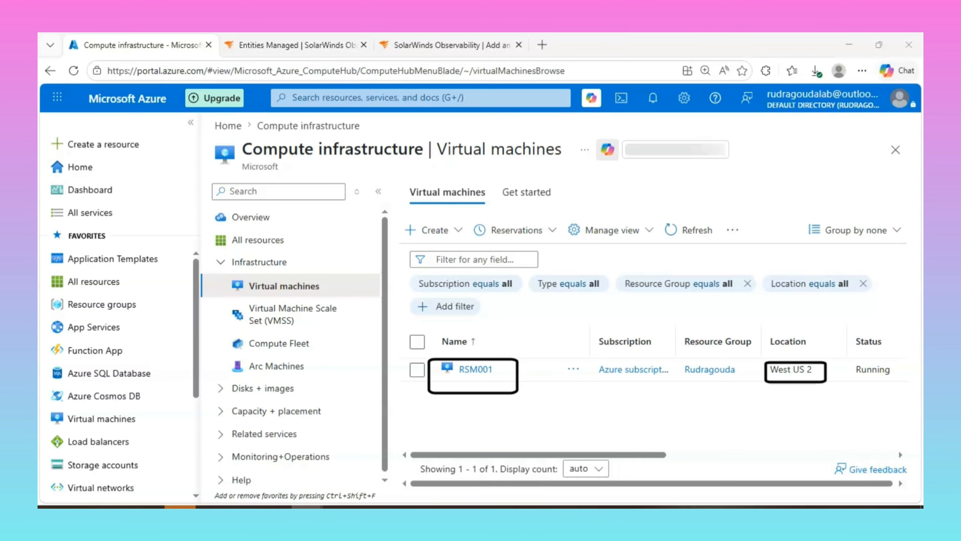
left_click(282, 51)
mouse_move(540, 206)
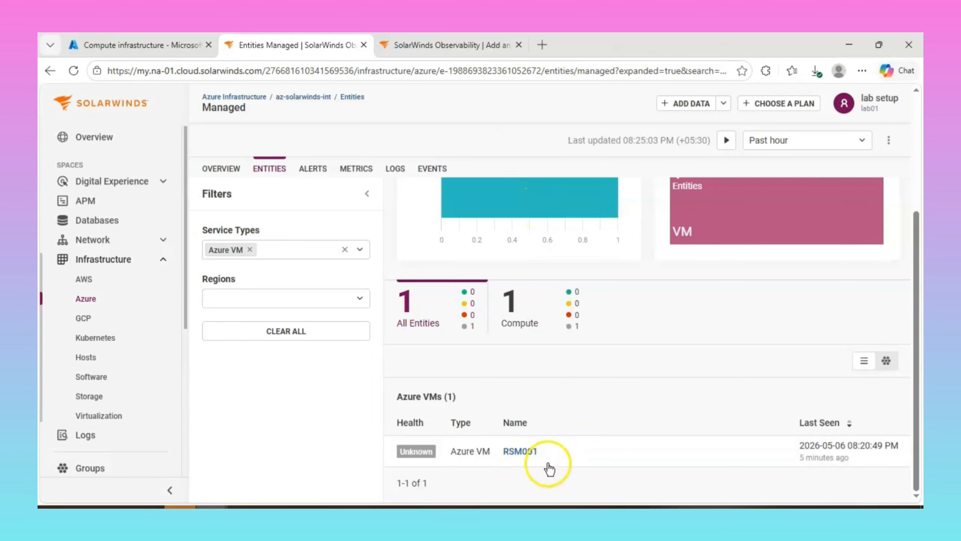
- Return to the az-solarwinds-int overview, show its Azure Disk Storage entities and review the managed disk
key("alt+Left")
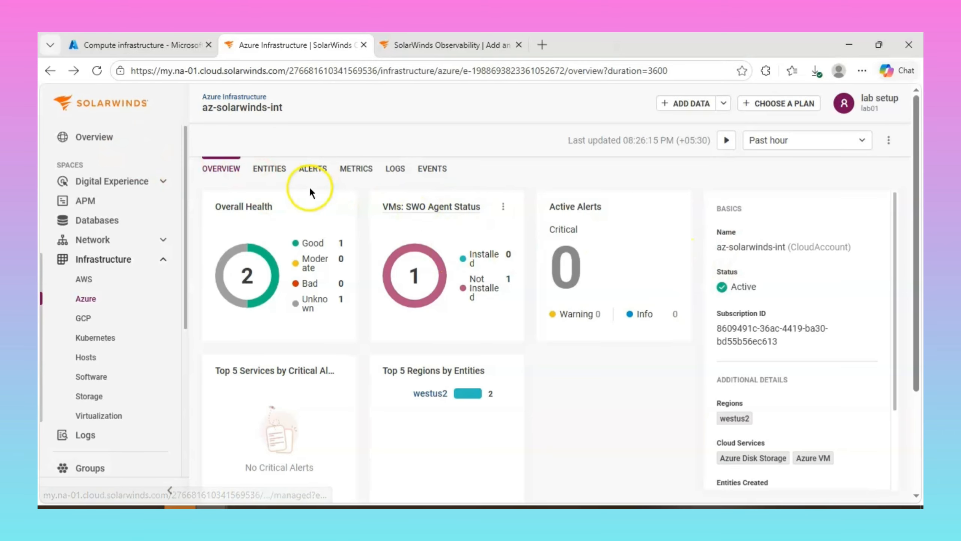
left_click_drag(918, 225, 919, 365)
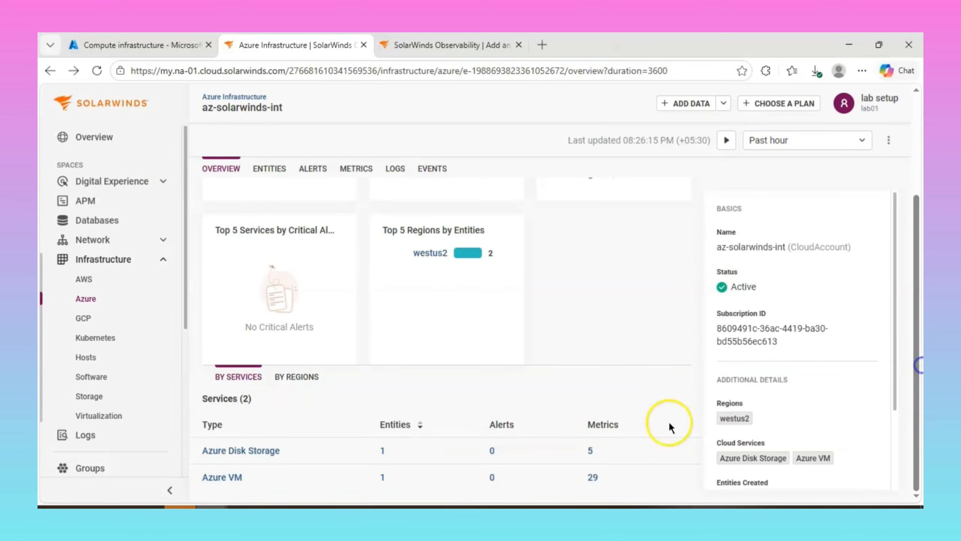
left_click(262, 451)
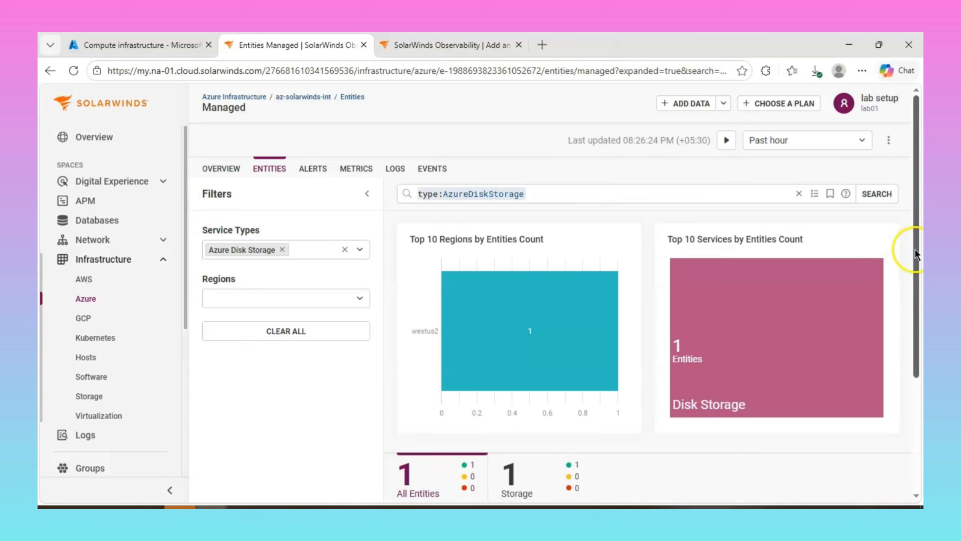
left_click_drag(916, 253, 920, 379)
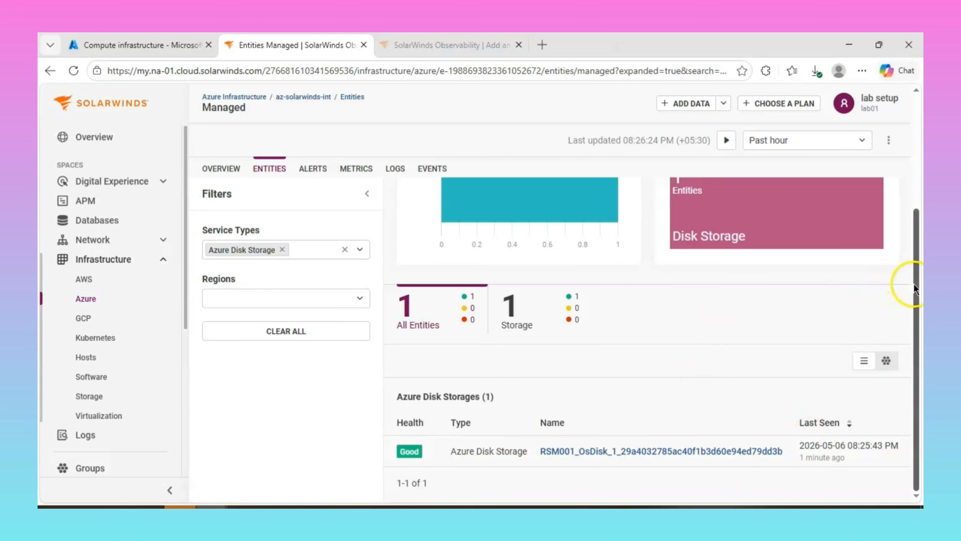
left_click_drag(913, 283, 916, 233)
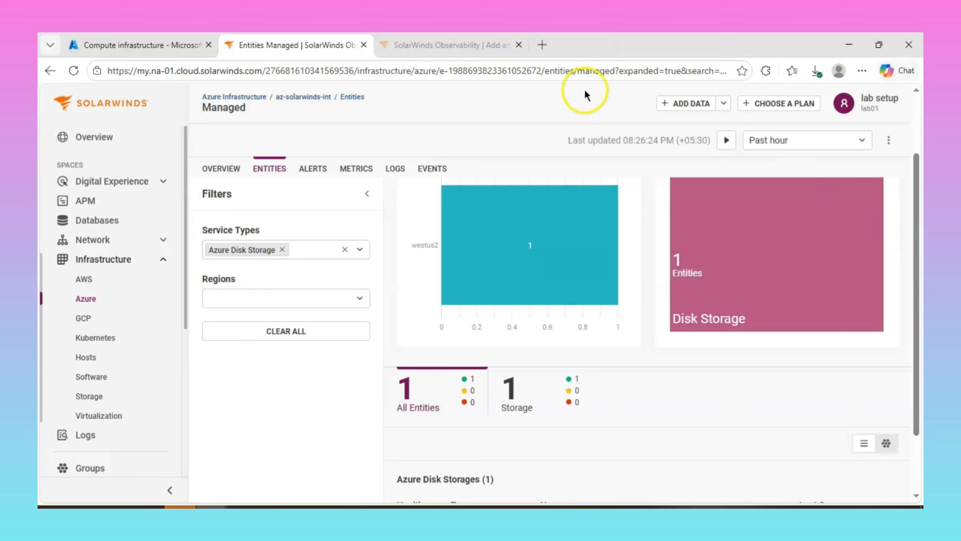
left_click(391, 100)
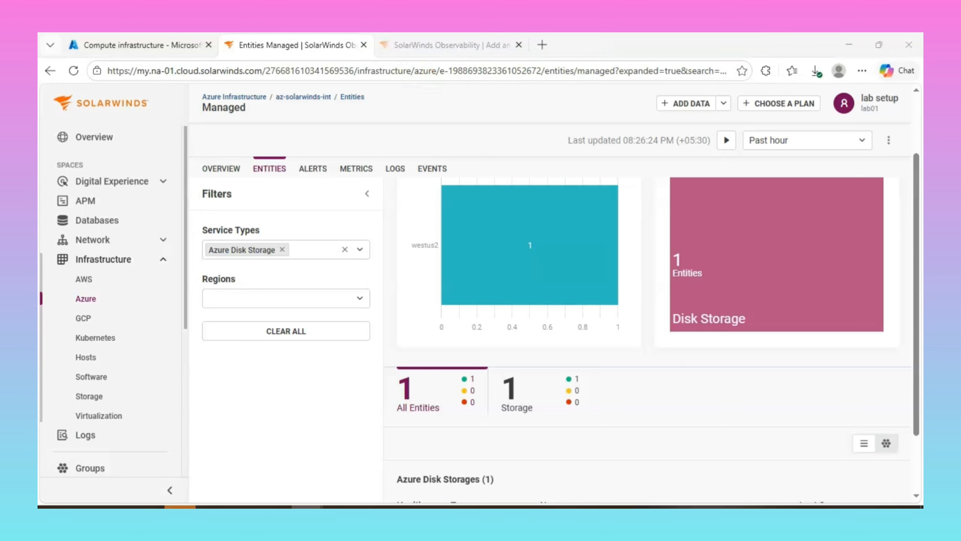
left_click(399, 100)
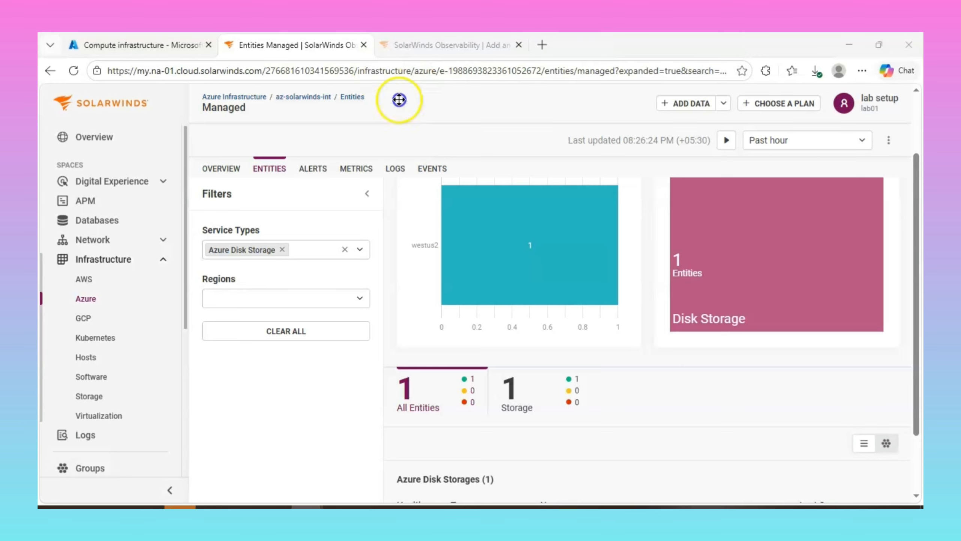
- Review the YourSubscriptionID placeholder in the documentation's service principal command, and the app ID, password and tenant output saved in Notepad
left_click(431, 41)
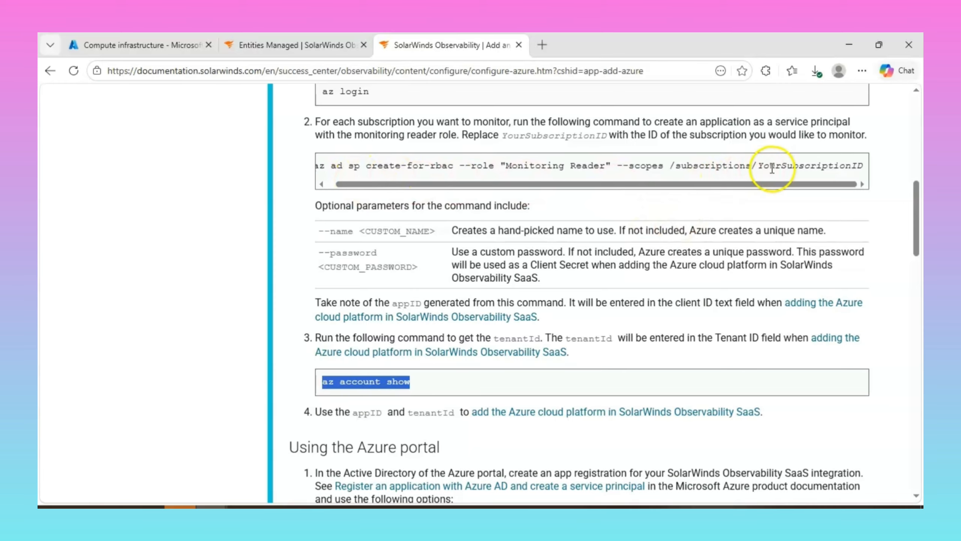
left_click_drag(759, 168, 865, 165)
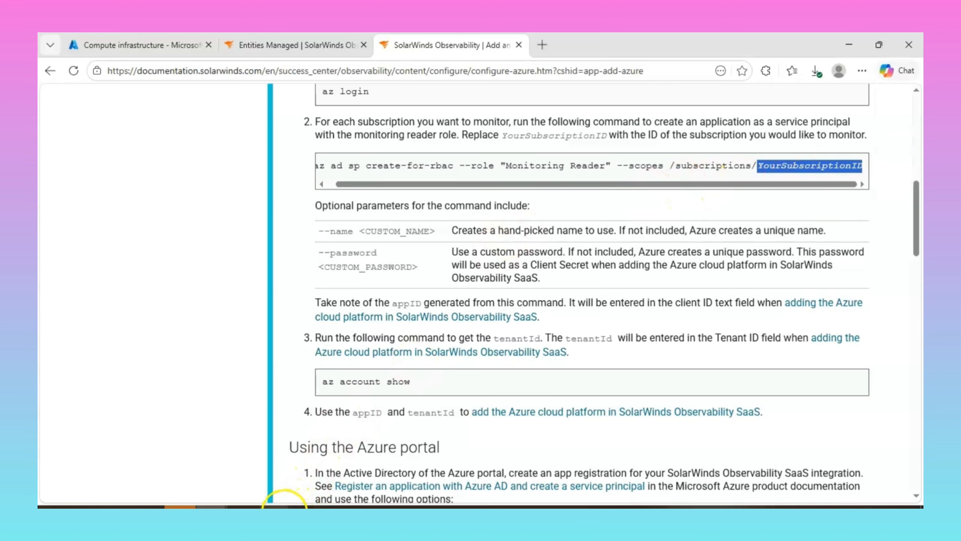
left_click(275, 506)
left_click(319, 477)
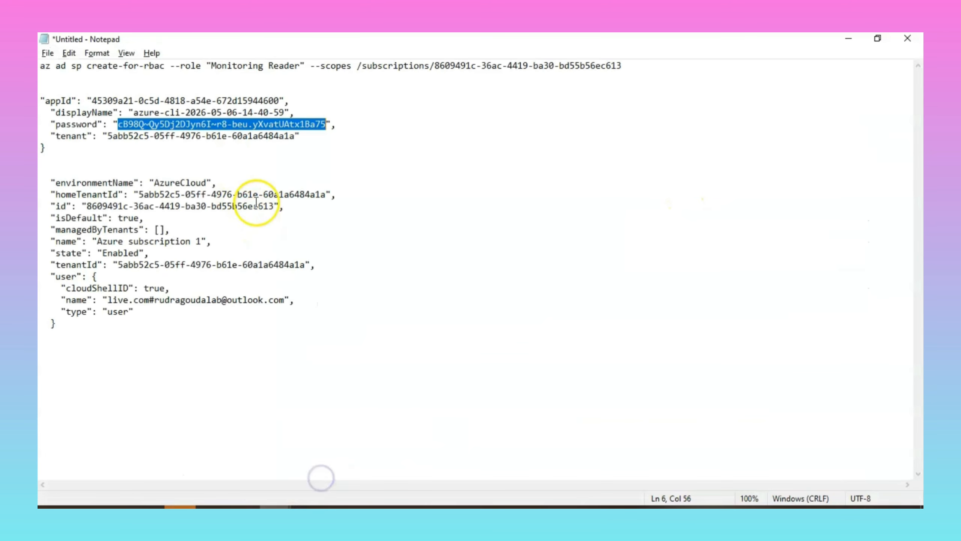
left_click(182, 172)
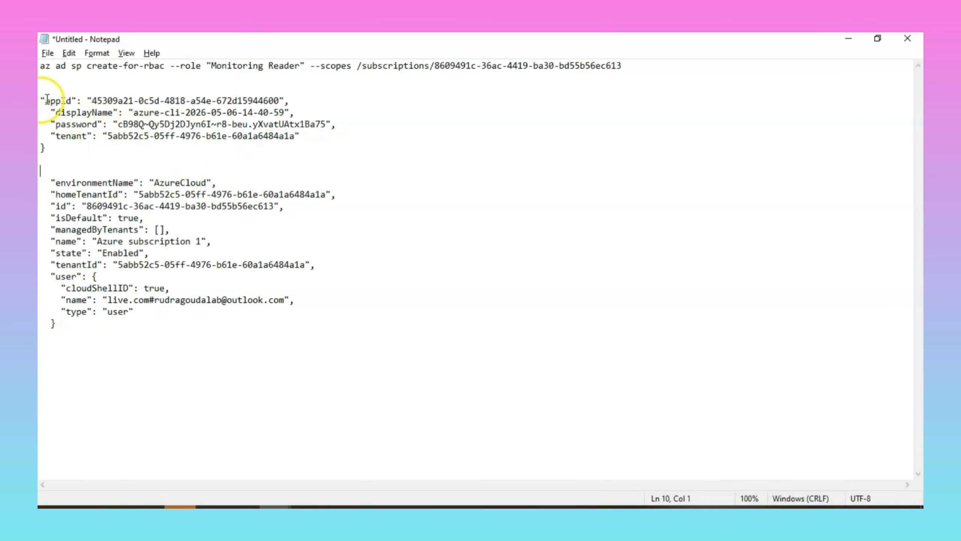
left_click_drag(42, 97, 102, 143)
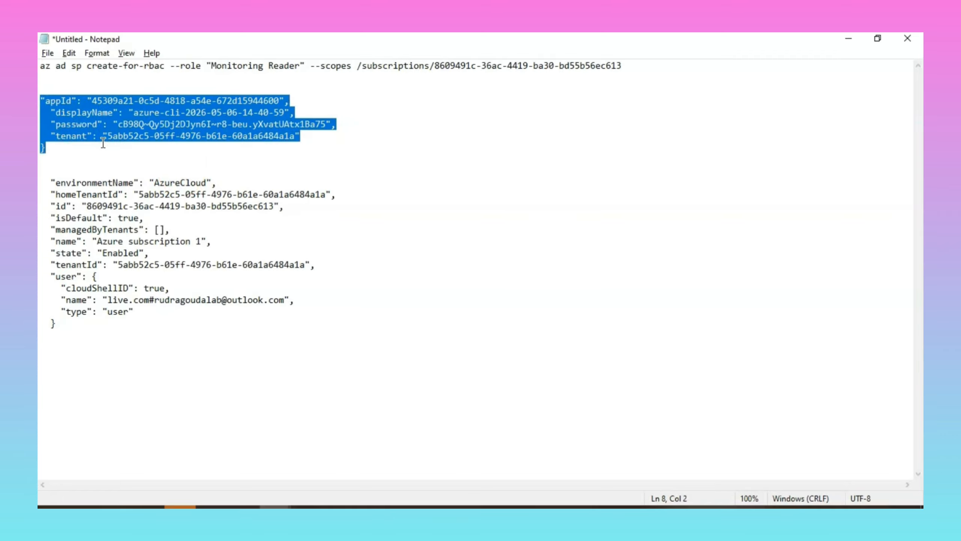
left_click_drag(118, 125, 322, 127)
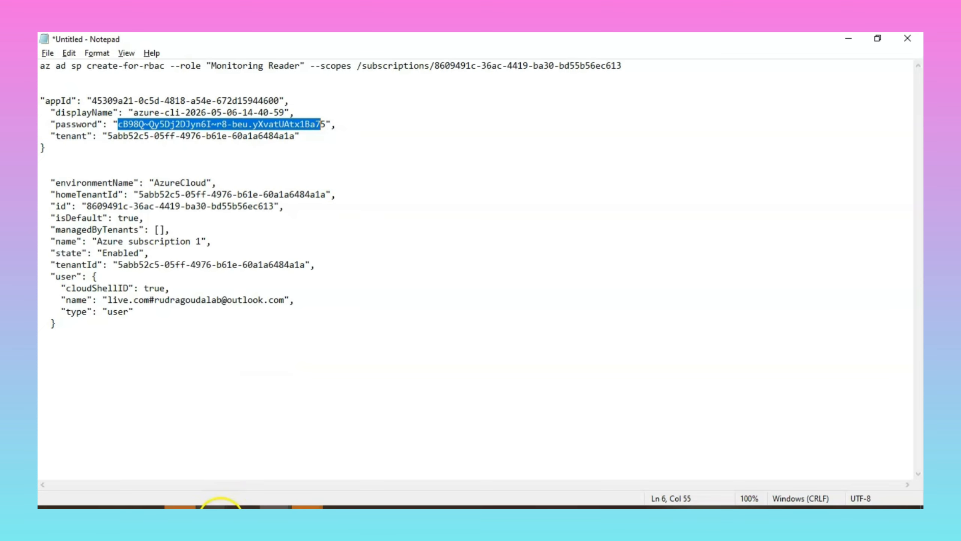
- Switch back to the SolarWinds documentation and highlight the az account show command used to get the tenant ID
mouse_move(220, 506)
left_click(247, 464)
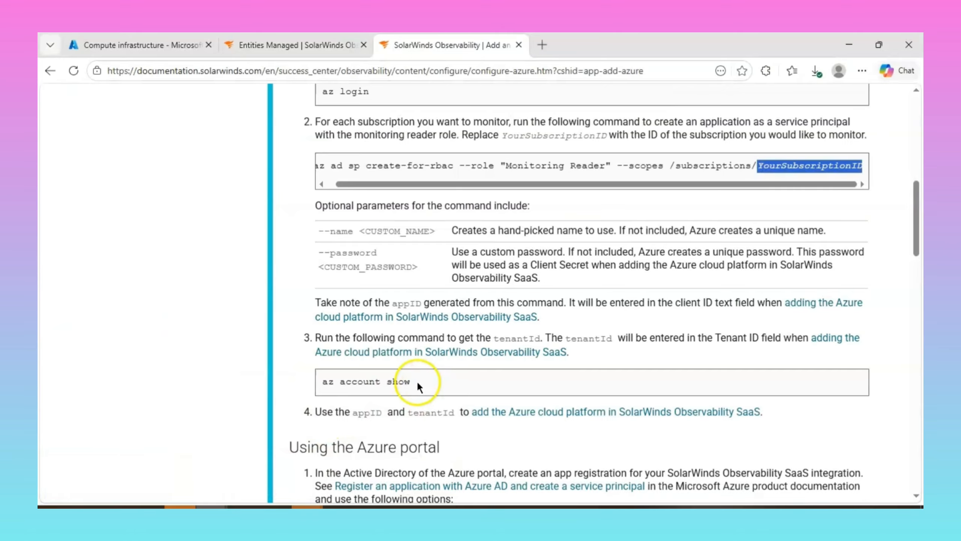
left_click_drag(419, 384, 298, 386)
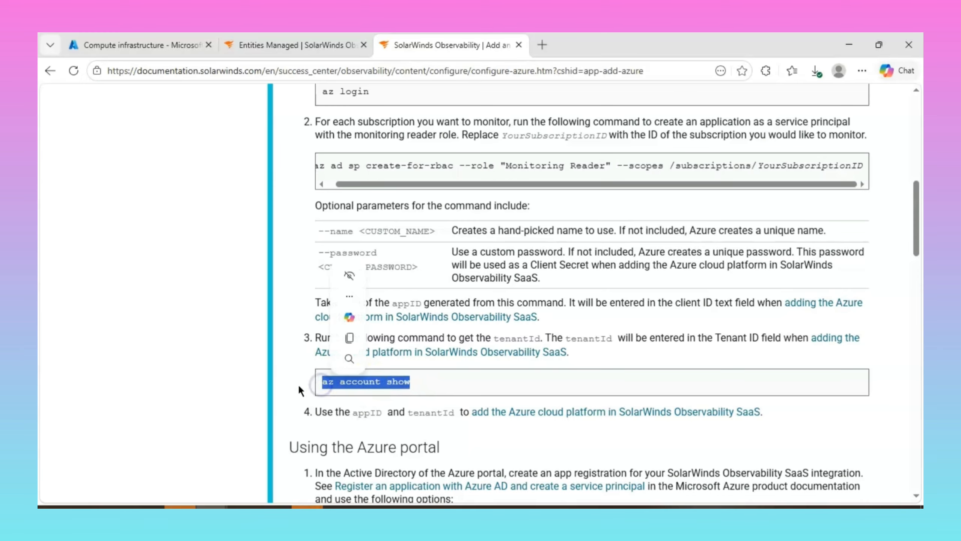
left_click(298, 385)
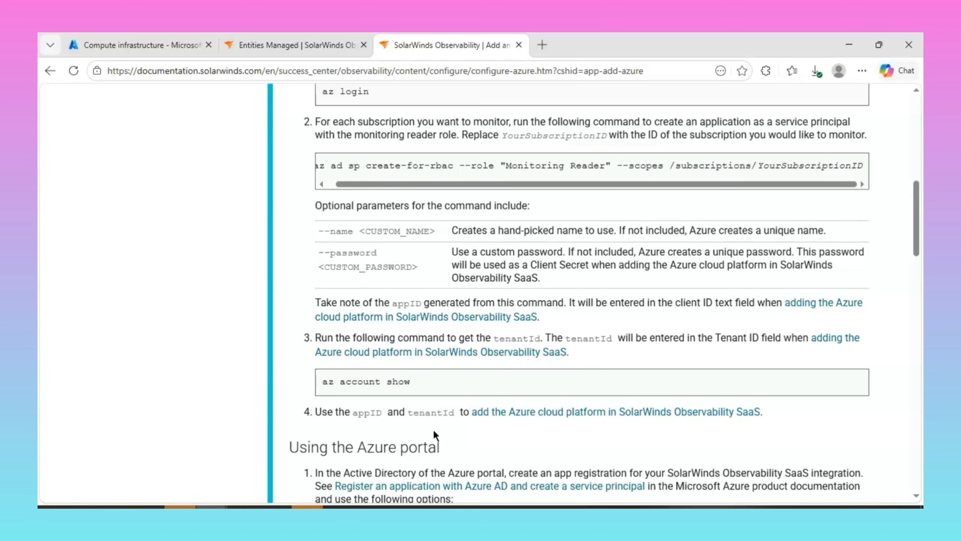
- Switch to SolarWinds Observability, start adding data and show the cloud infrastructure monitoring options
left_click(284, 36)
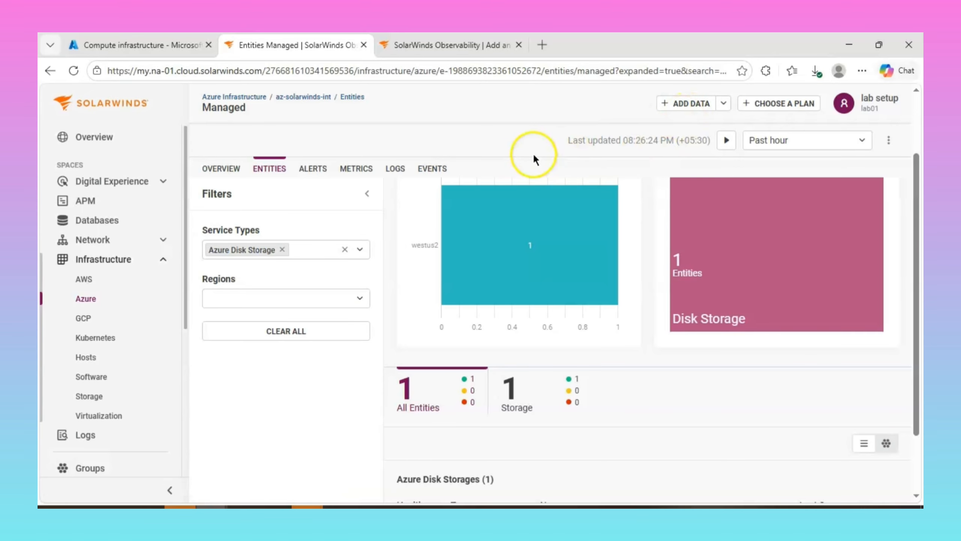
left_click(700, 104)
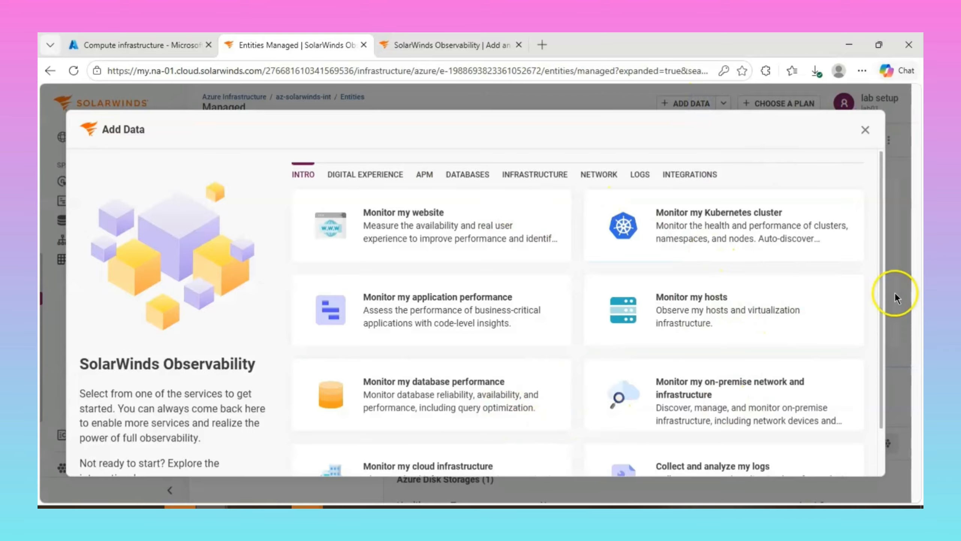
left_click_drag(883, 288, 889, 364)
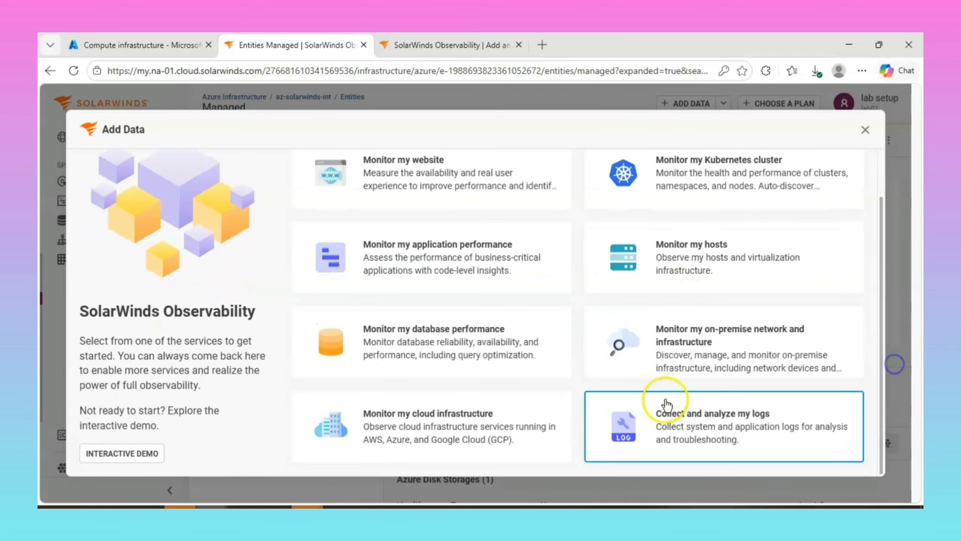
left_click(439, 428)
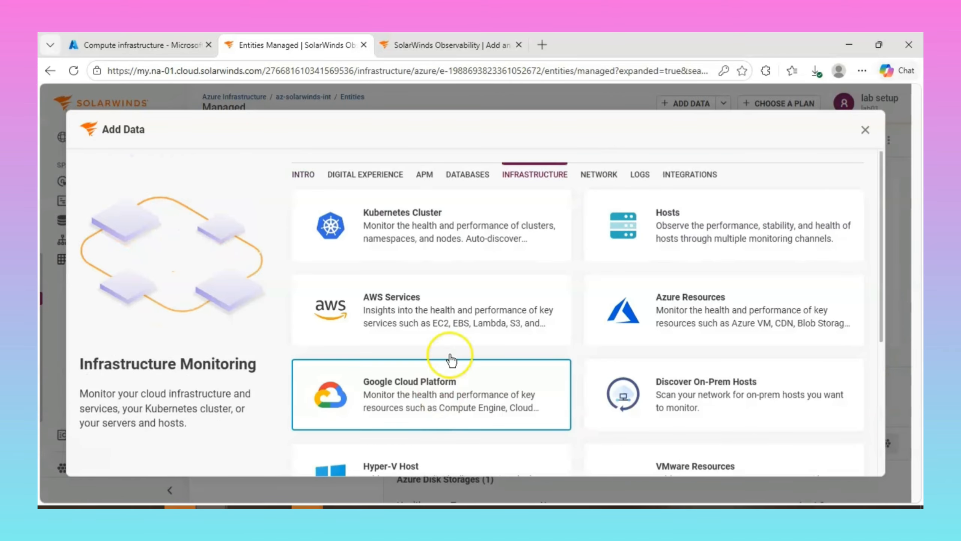
- Start adding an Azure Resources integration, review its display name, metrics tag, client ID, tenant ID and client secret fields, and close the wizard
left_click(628, 326)
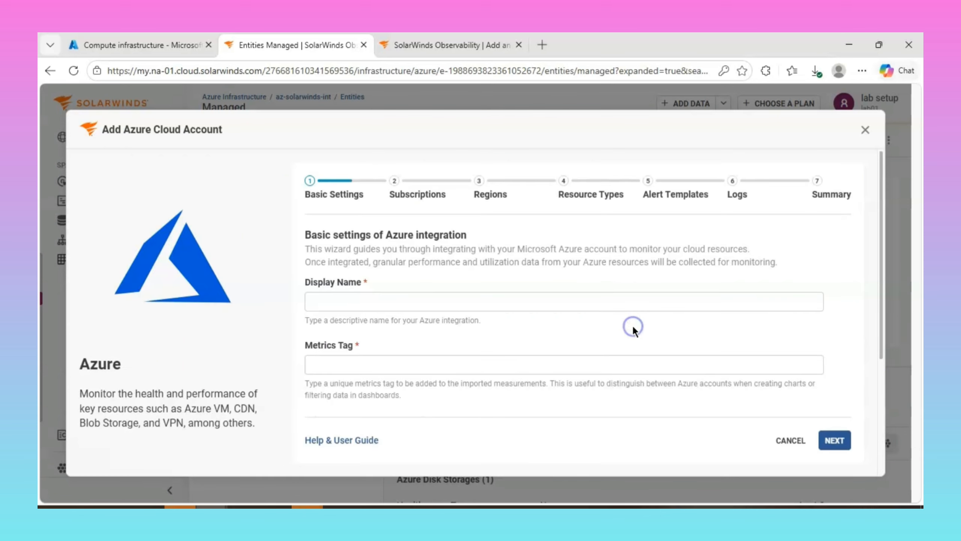
left_click(463, 304)
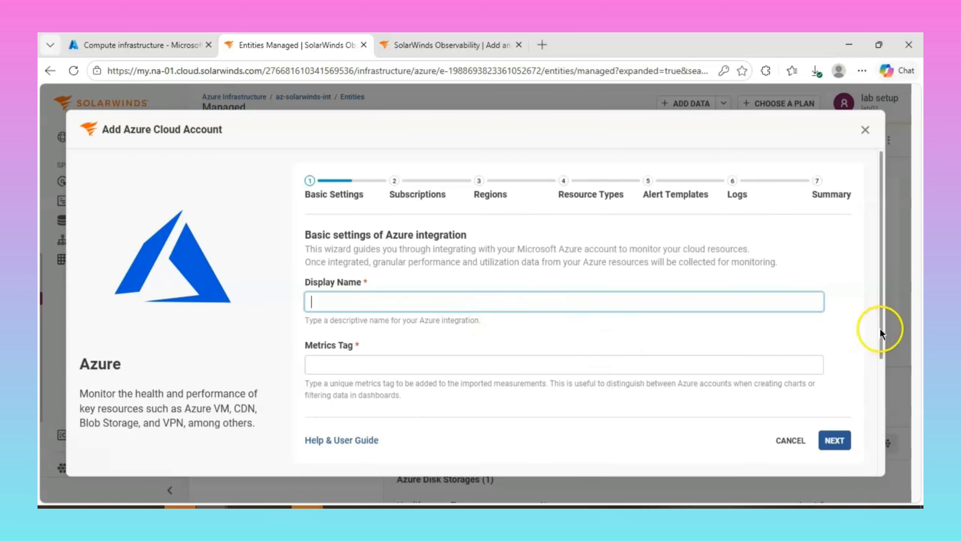
left_click_drag(881, 329, 887, 451)
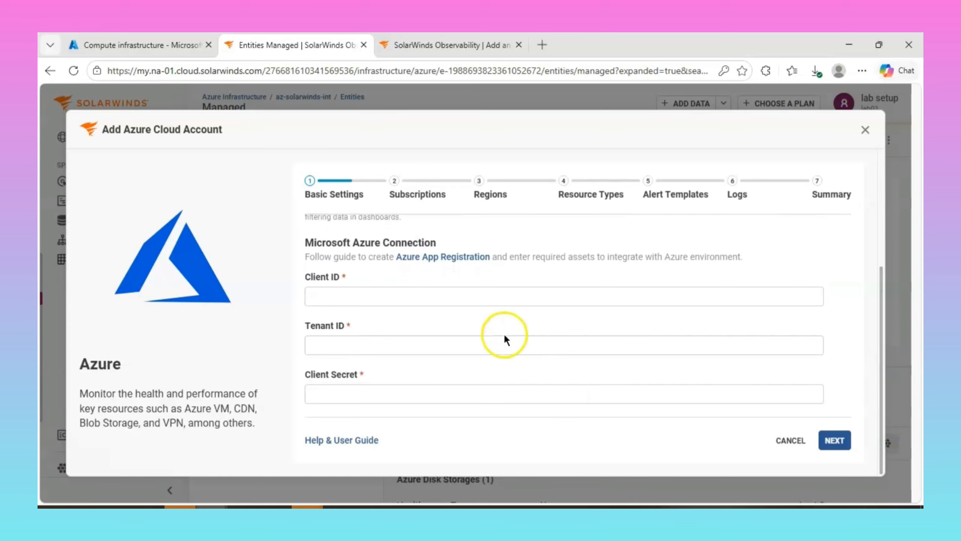
left_click(865, 132)
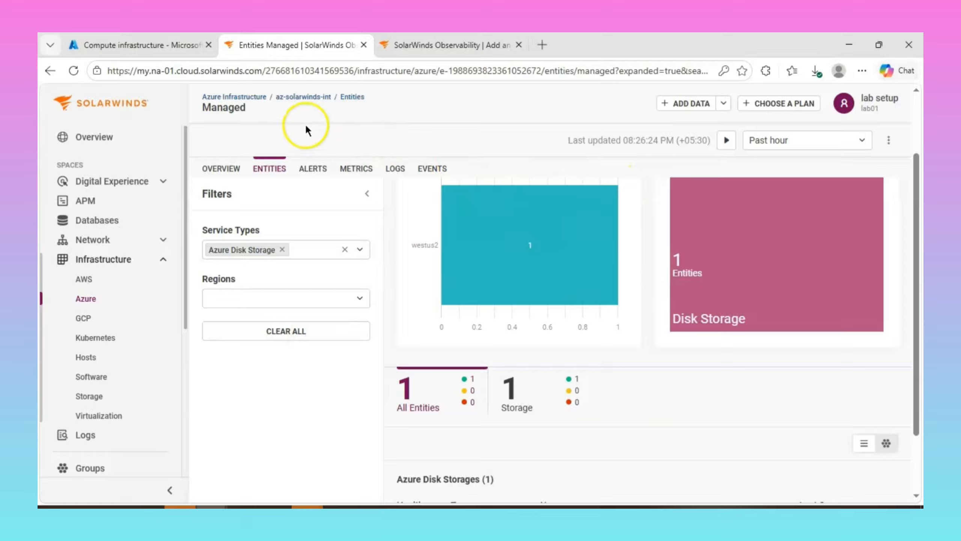
- Go to the Cloud Accounts integration settings and show the connected Microsoft Azure accounts
scroll(189, 240, "down", 1)
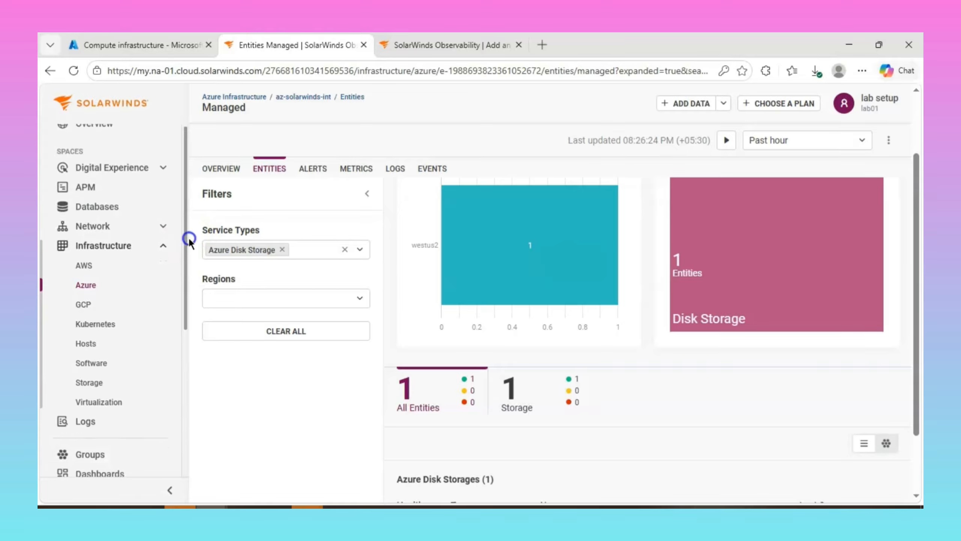
scroll(189, 240, "down", 5)
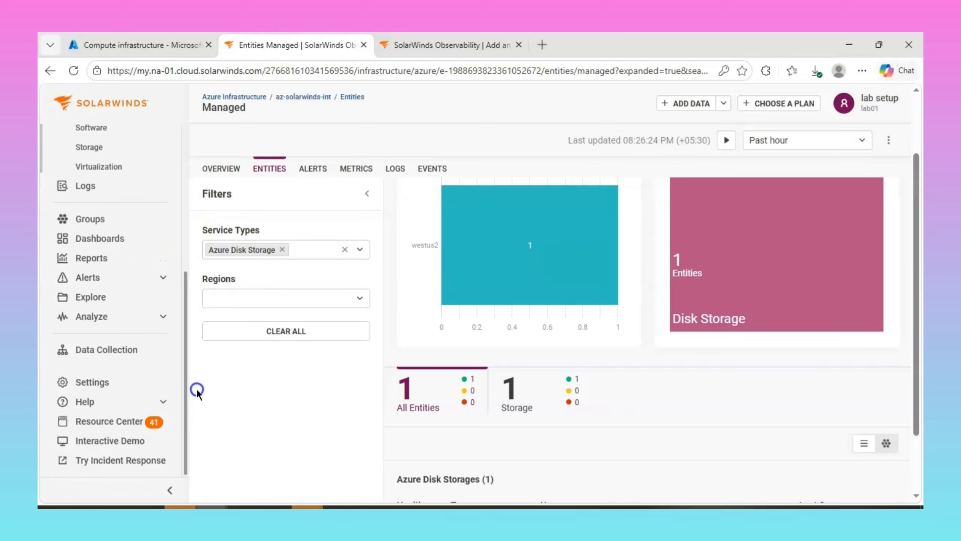
left_click(80, 383)
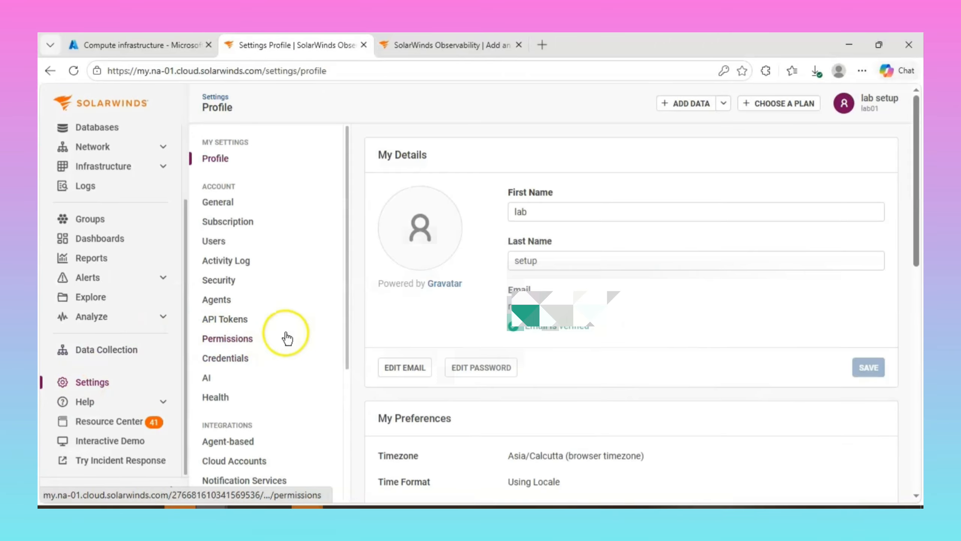
left_click_drag(347, 278, 343, 360)
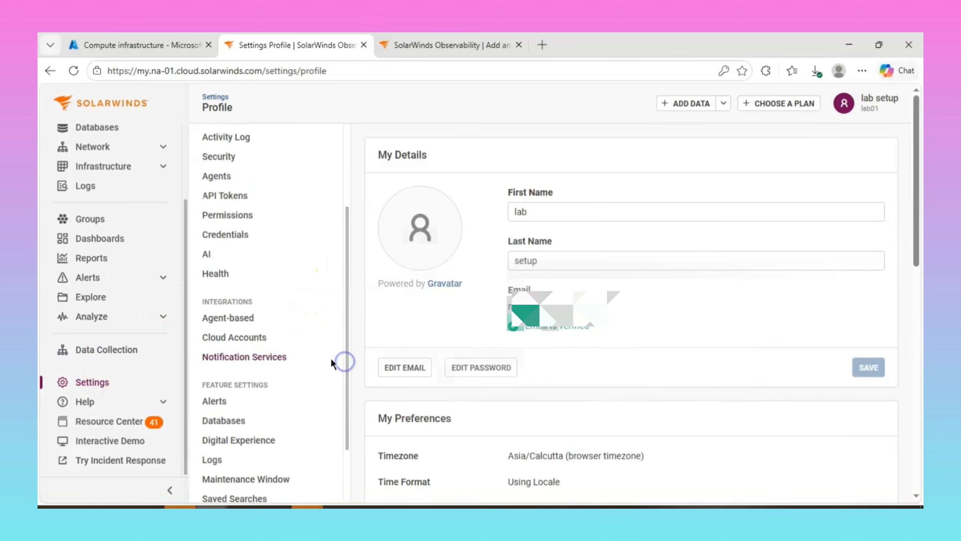
left_click(244, 337)
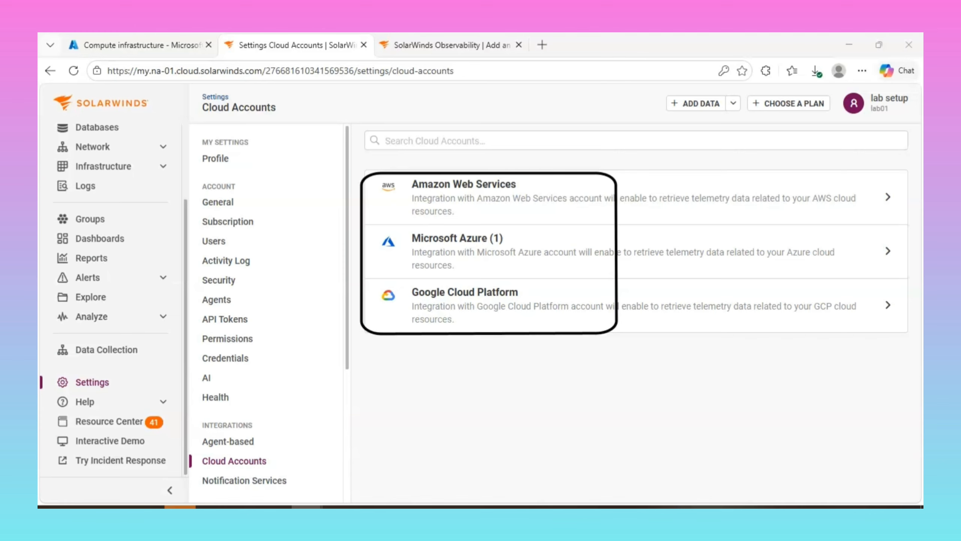
left_click(503, 245)
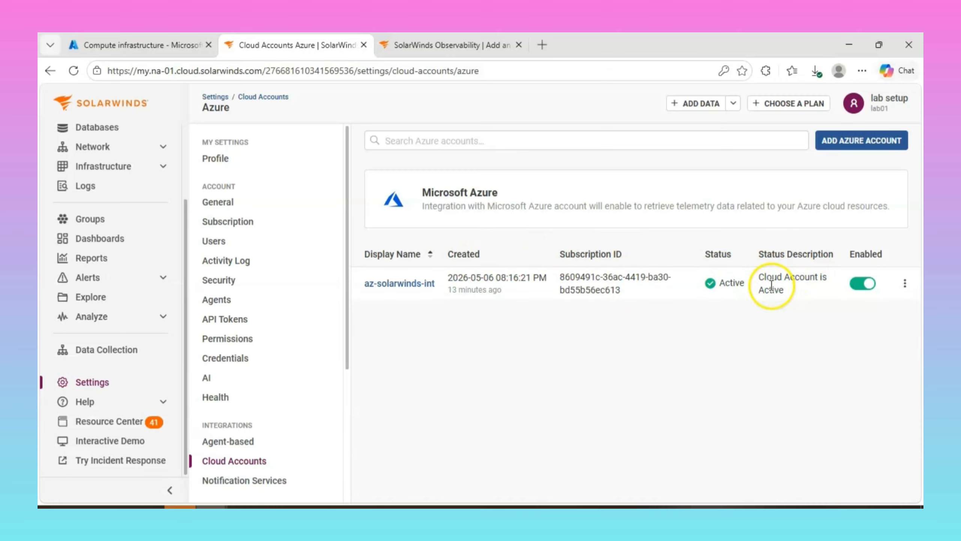
- Disable monitoring for the az-solarwinds-int Azure account and show the account's edit and delete options
left_click(861, 286)
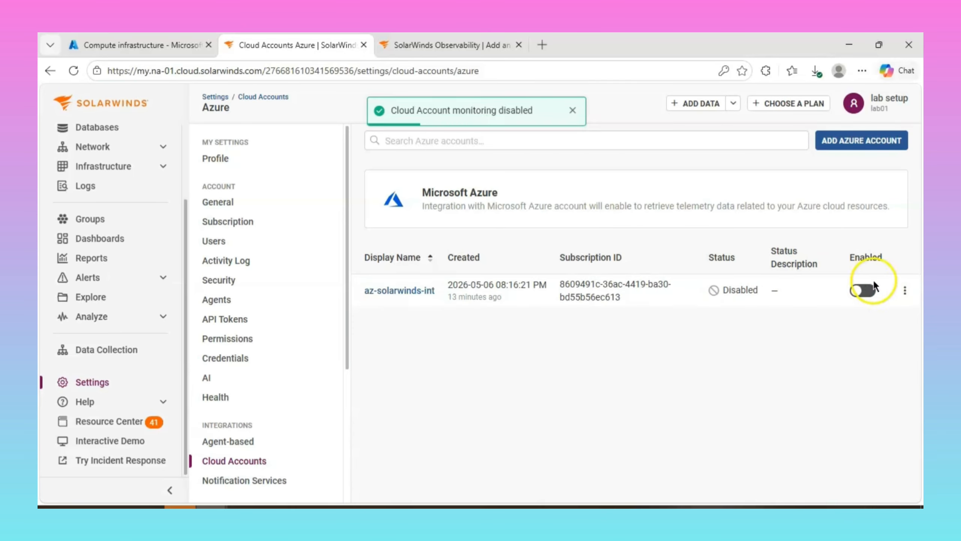
left_click(904, 291)
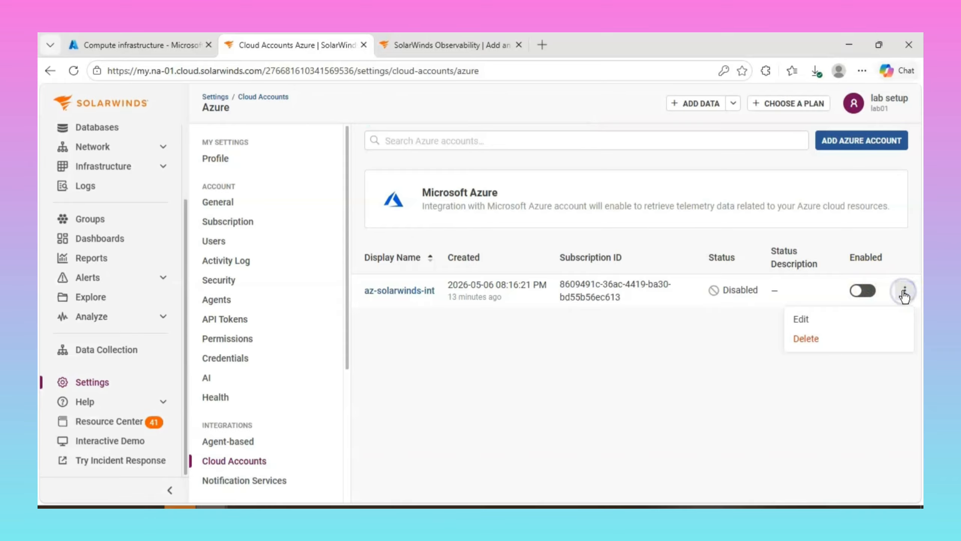